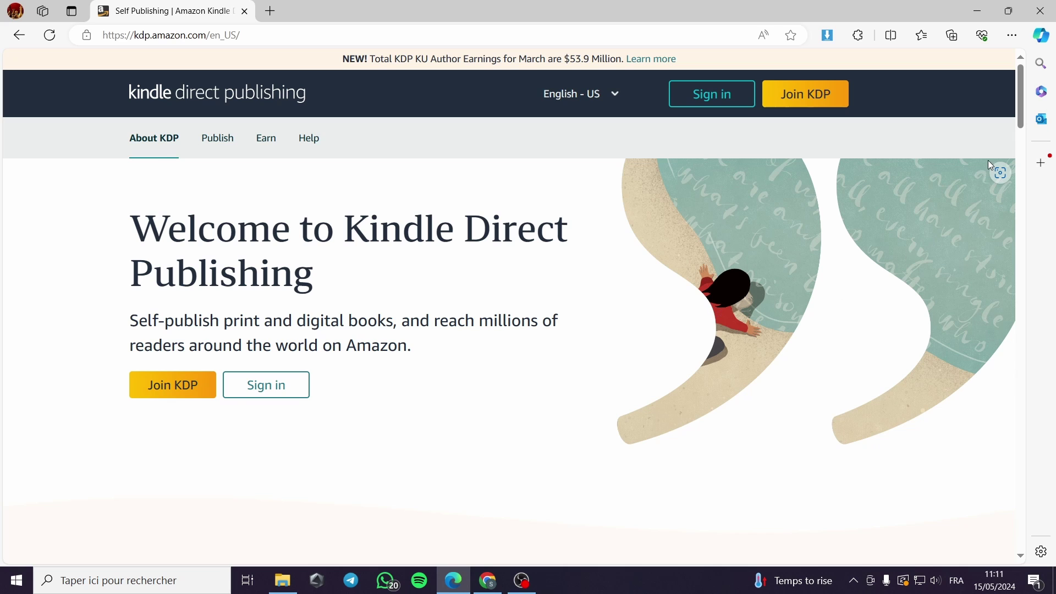
# - Start a new KDP account with Join KDP and fill the e-mail from saved autofill info
pyautogui.scroll(-3, 799, 264)
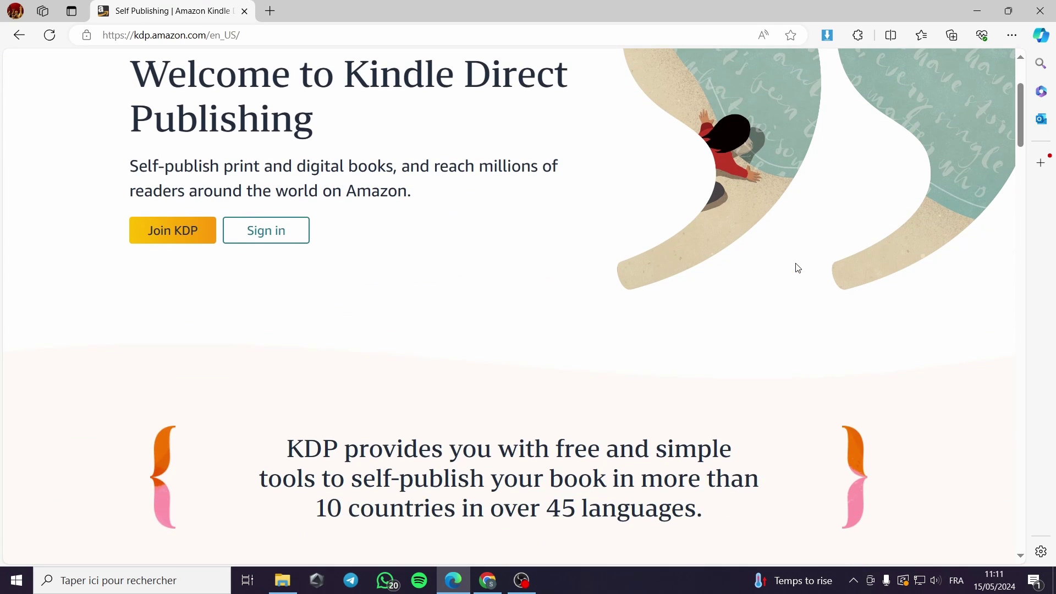
pyautogui.scroll(-2, 798, 268)
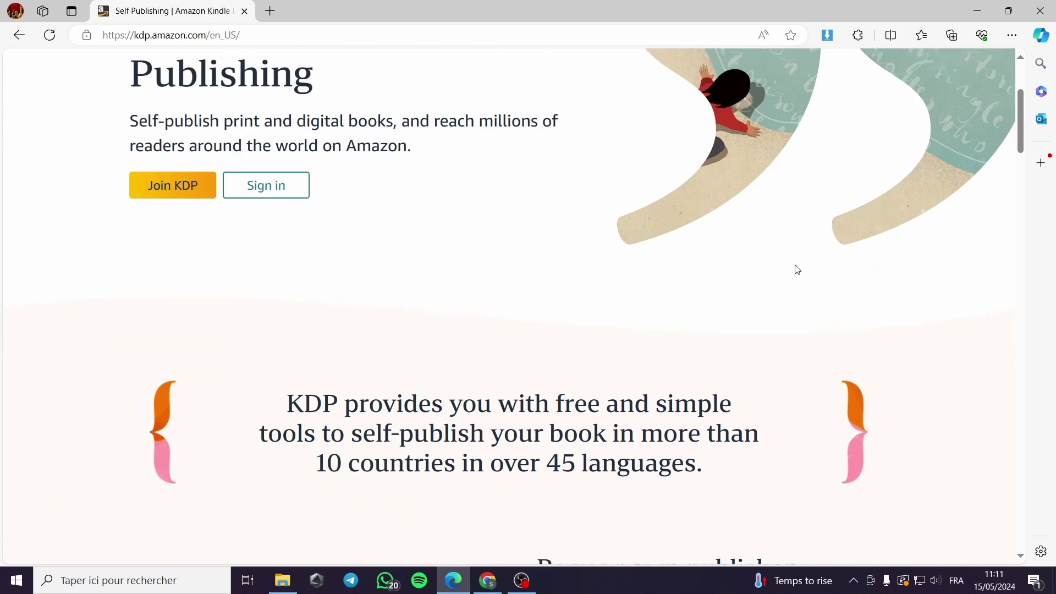
pyautogui.scroll(-2, 796, 271)
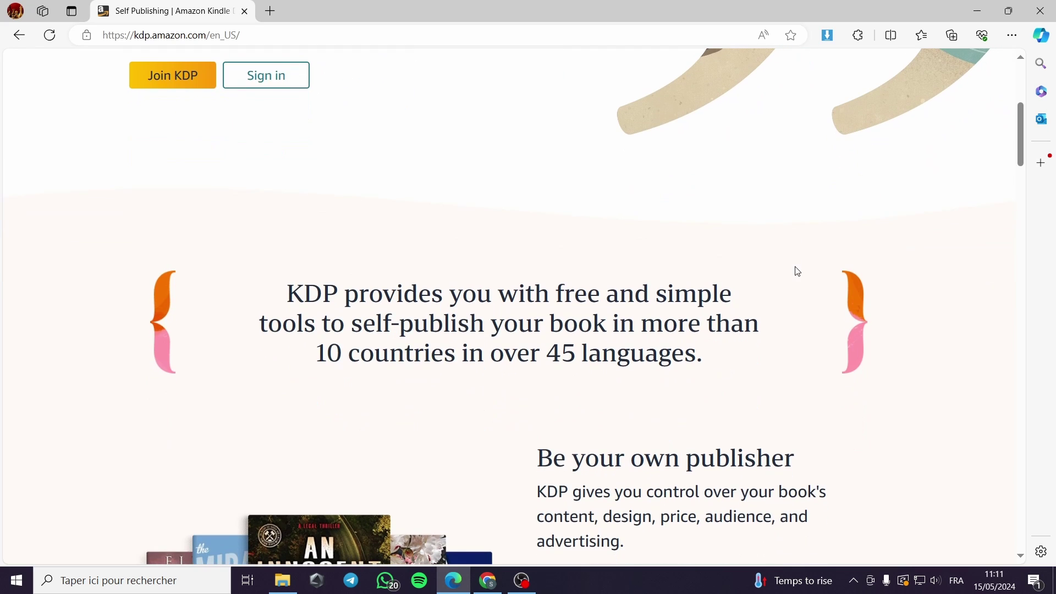
pyautogui.scroll(-4, 792, 271)
pyautogui.scroll(-2, 668, 311)
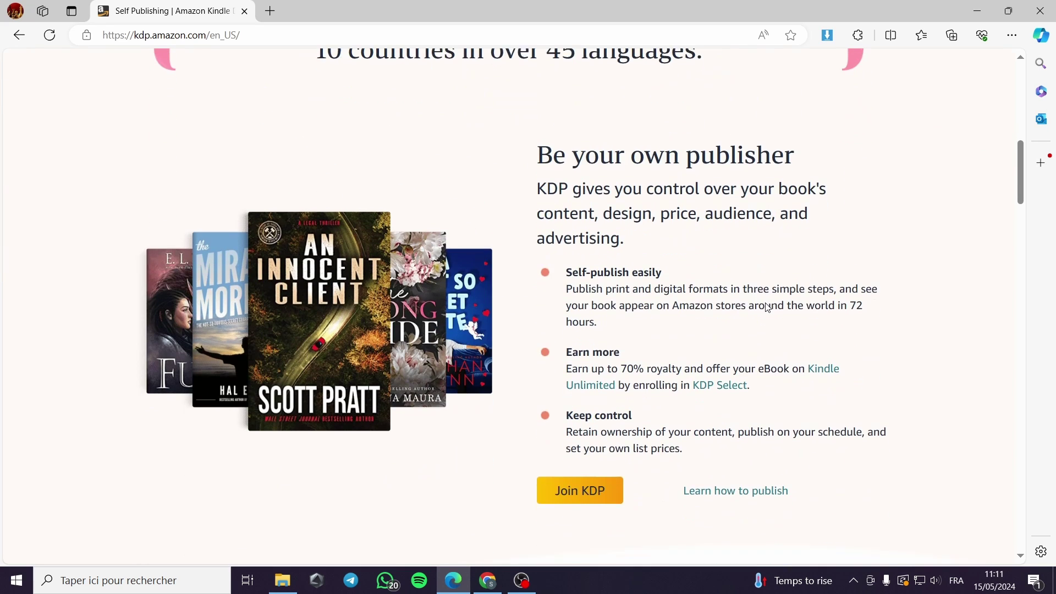
pyautogui.scroll(12, 659, 295)
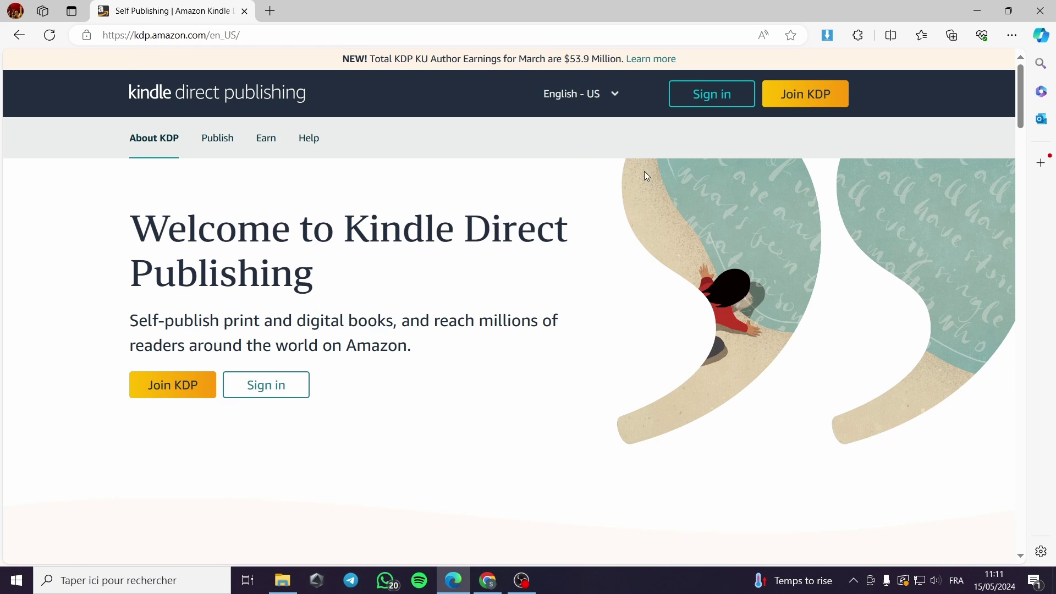
pyautogui.scroll(-5, 265, 227)
pyautogui.scroll(-12, 265, 226)
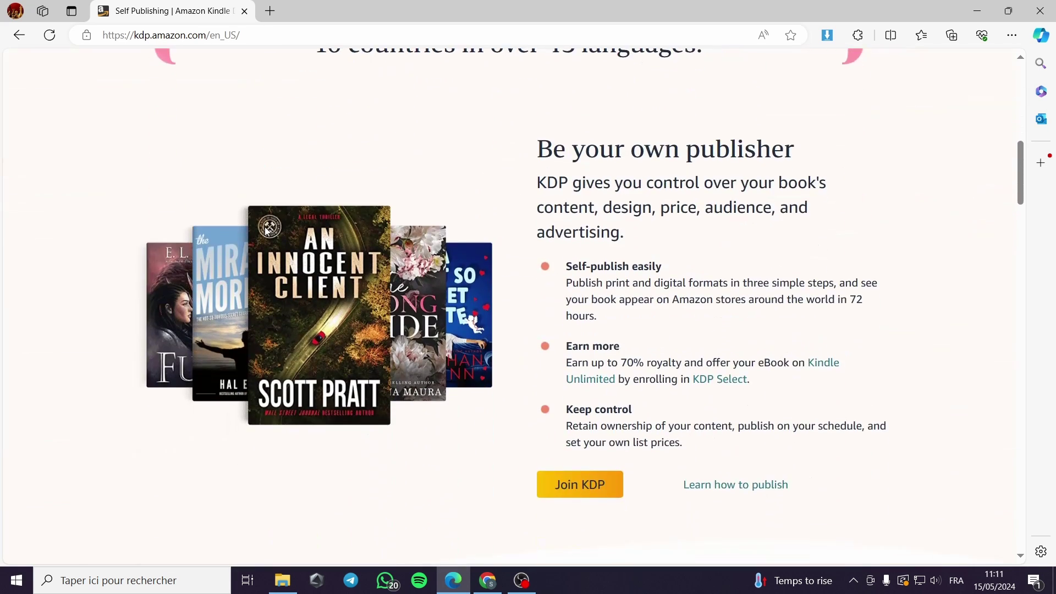
pyautogui.scroll(17, 268, 232)
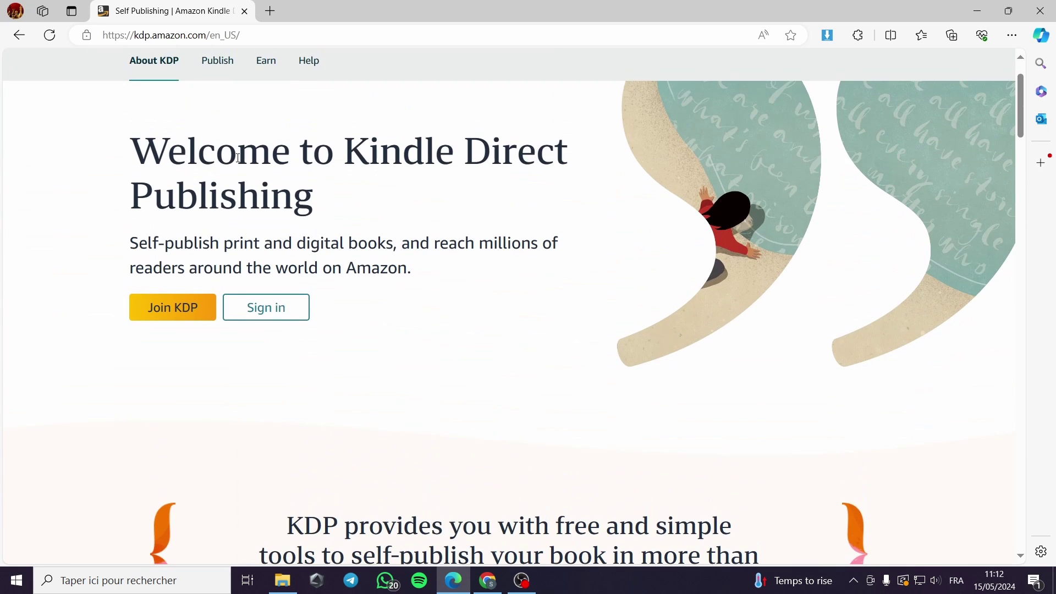
pyautogui.scroll(-10, 577, 215)
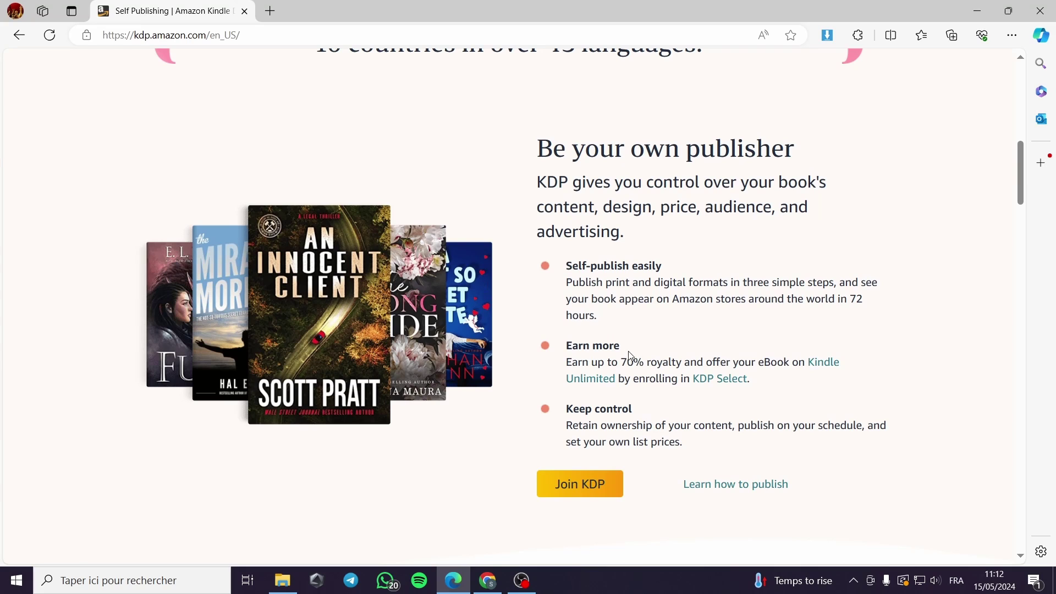
pyautogui.scroll(7, 630, 352)
pyautogui.scroll(5, 631, 352)
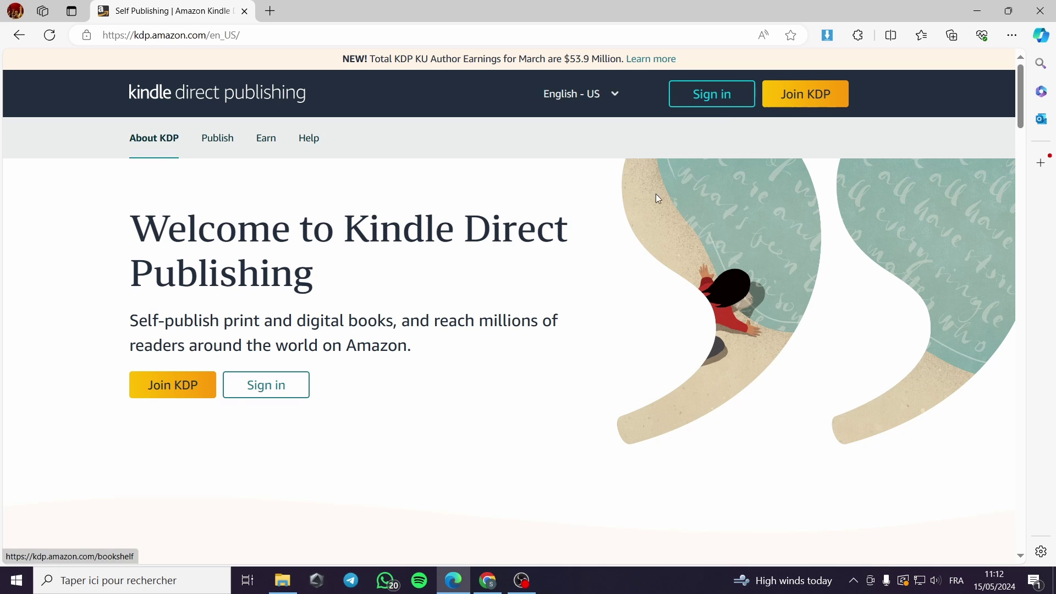
pyautogui.scroll(-4, 474, 356)
pyautogui.scroll(3, 473, 358)
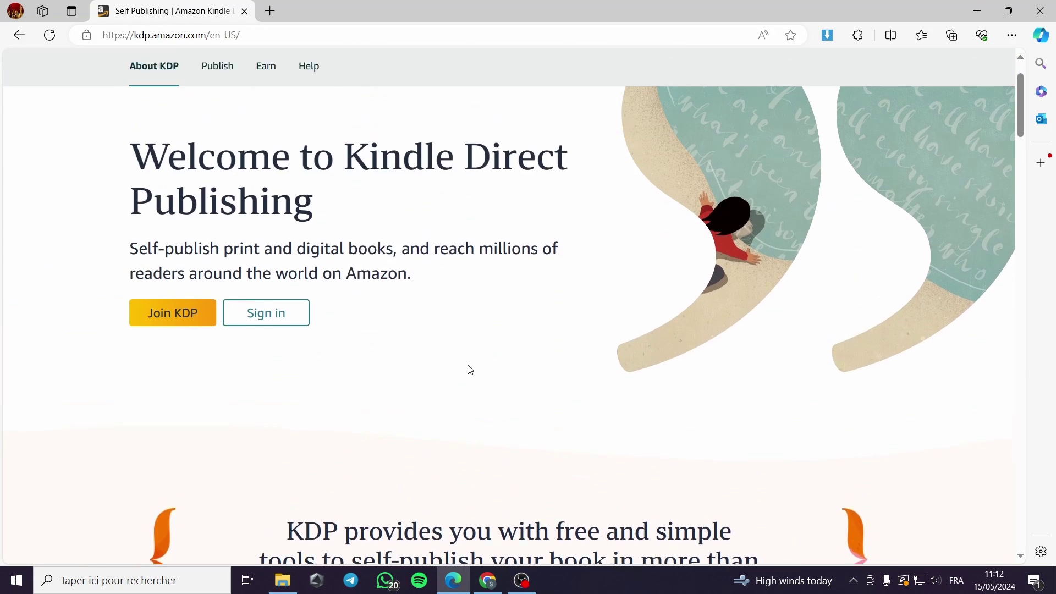
pyautogui.scroll(1, 471, 369)
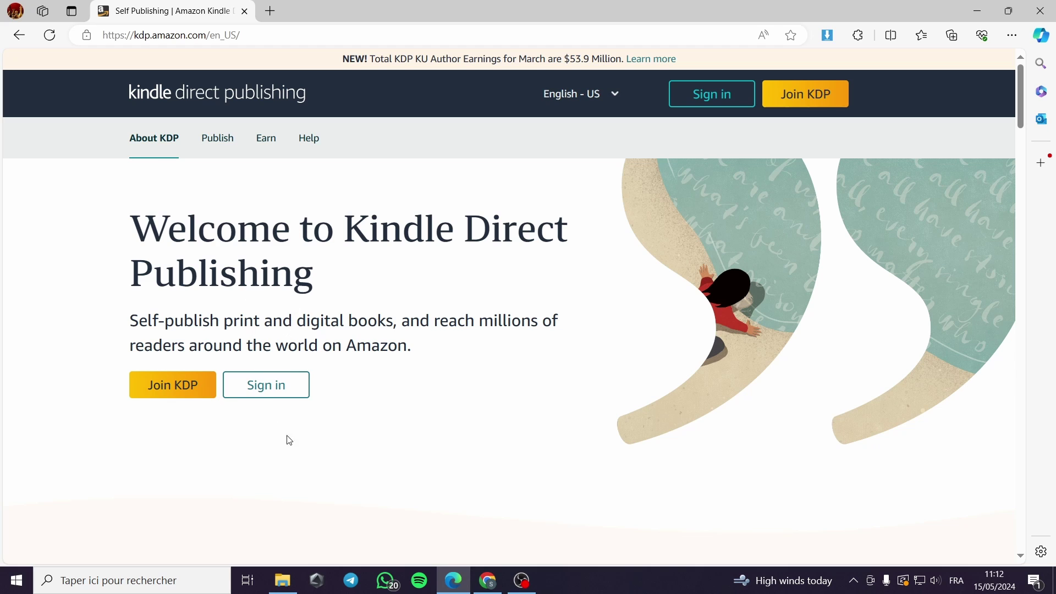
pyautogui.click(186, 391)
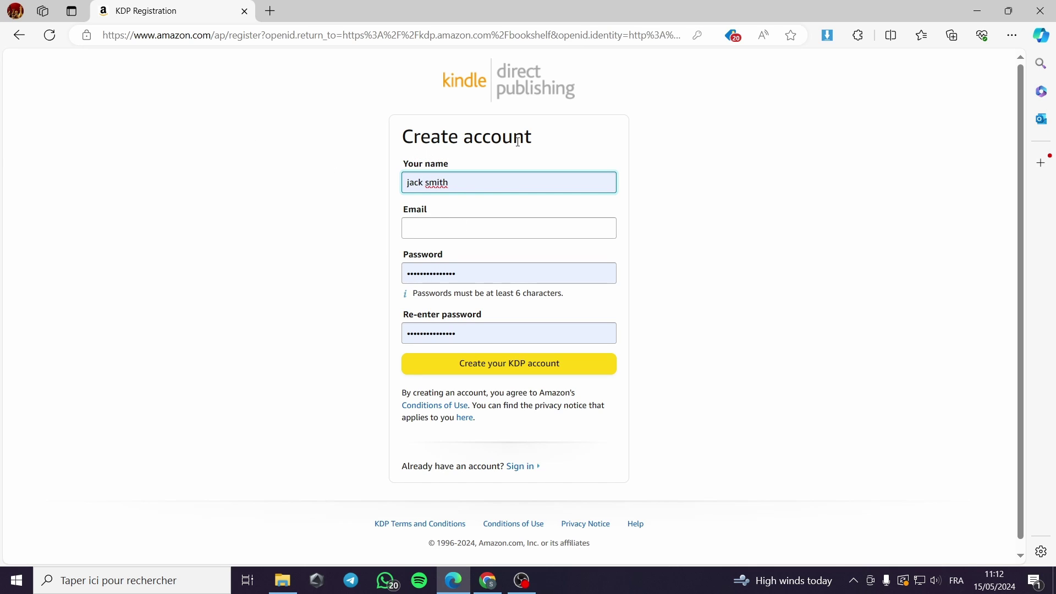
pyautogui.click(462, 230)
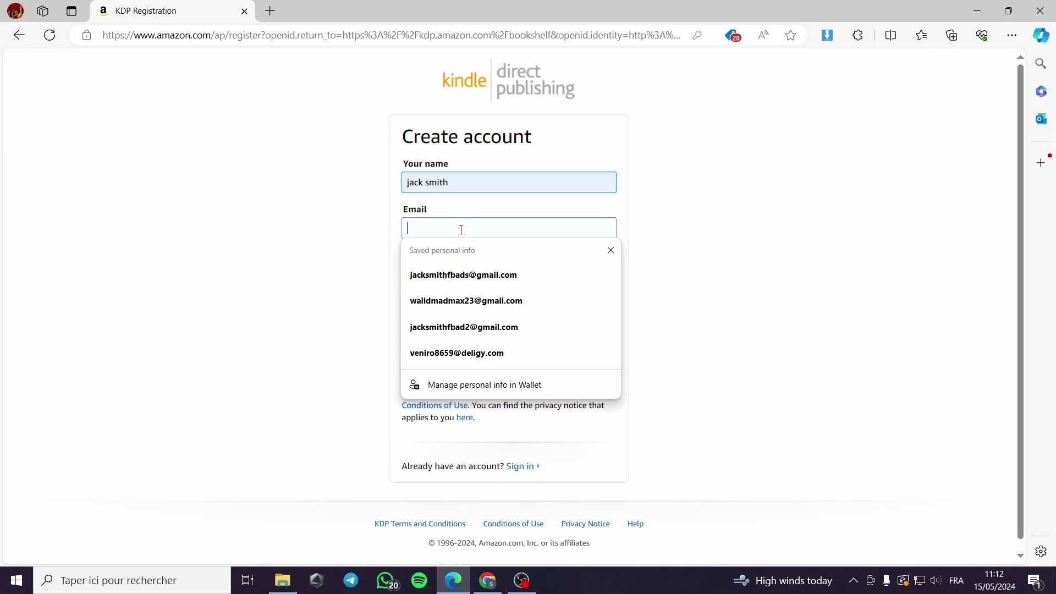
pyautogui.click(465, 328)
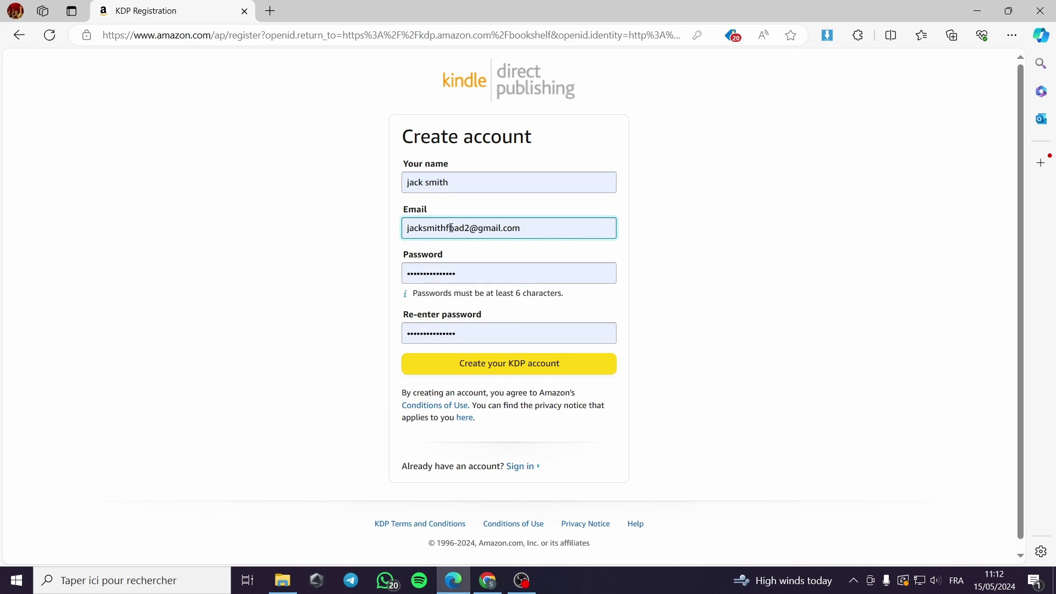
# - Delete the browser-autofilled password so the password field is left empty
pyautogui.click(464, 275)
pyautogui.click(612, 299)
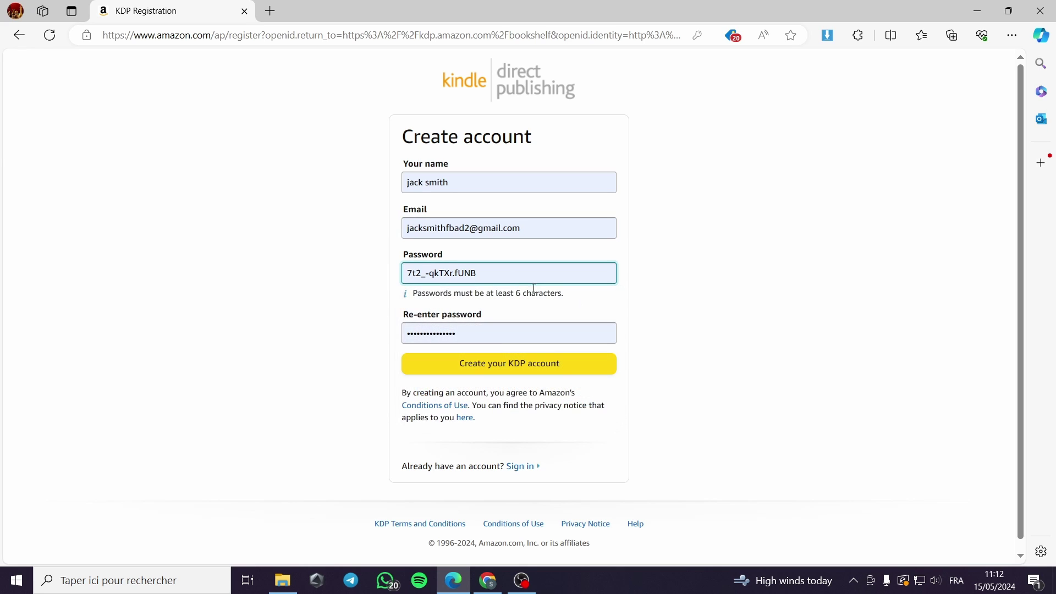
pyautogui.moveTo(532, 276); pyautogui.dragTo(391, 288)
pyautogui.hotkey('ctrl', 'x')
pyautogui.hotkey('ctrl', 'z')
pyautogui.moveTo(502, 274); pyautogui.dragTo(413, 281)
pyautogui.hotkey('ctrl', 'x')
pyautogui.hotkey('ctrl', 'z')
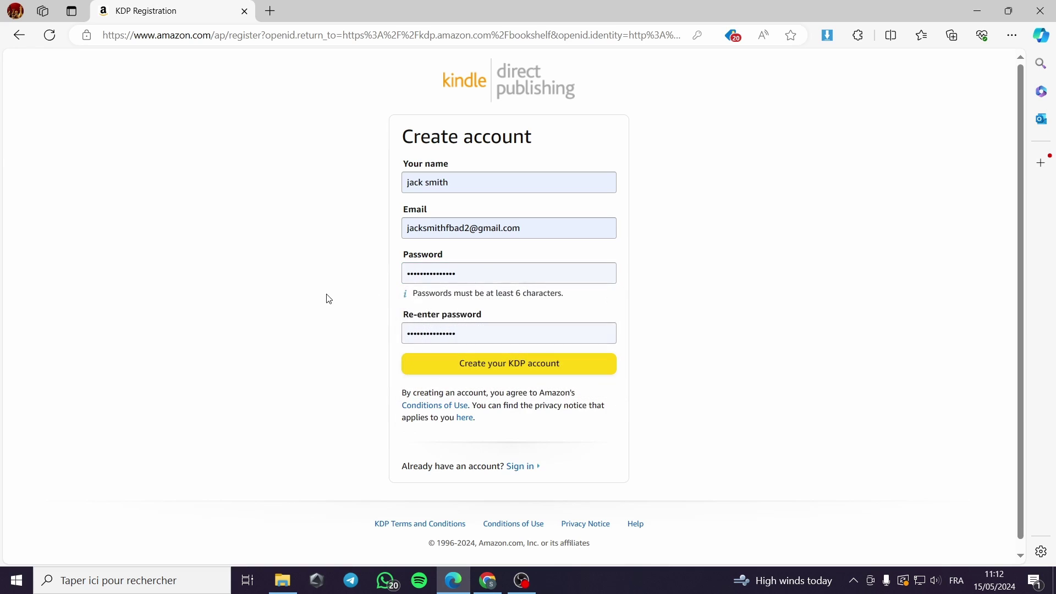
pyautogui.click(415, 278)
pyautogui.moveTo(488, 274); pyautogui.dragTo(400, 280)
pyautogui.hotkey('ctrl', 'x')
pyautogui.click(341, 291)
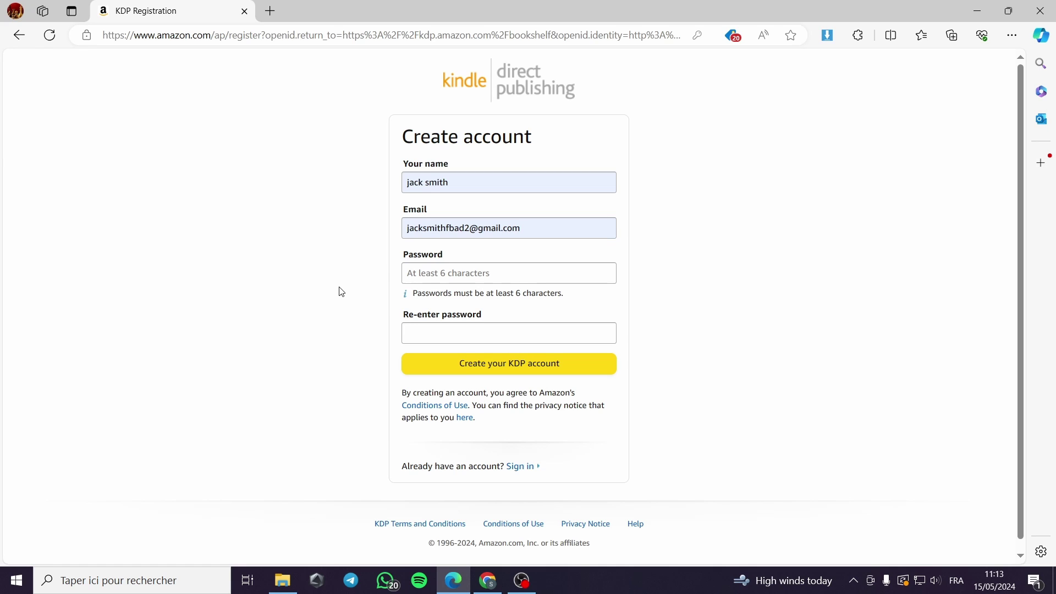
# - Enter the same new password in Password and Re-enter password, then submit with 'Create your KDP account'
pyautogui.click(405, 279)
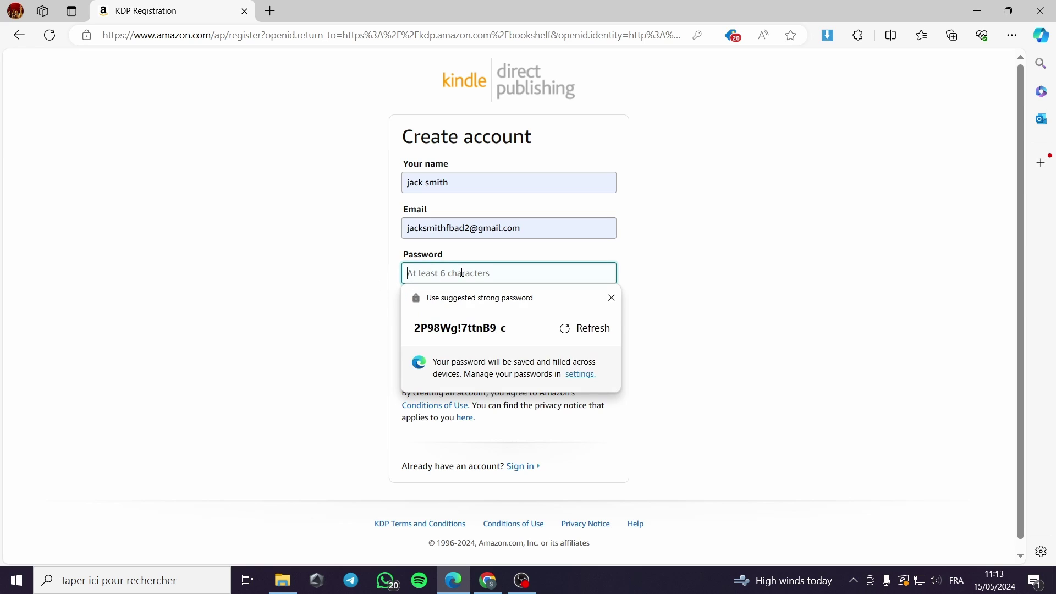
pyautogui.write('••')
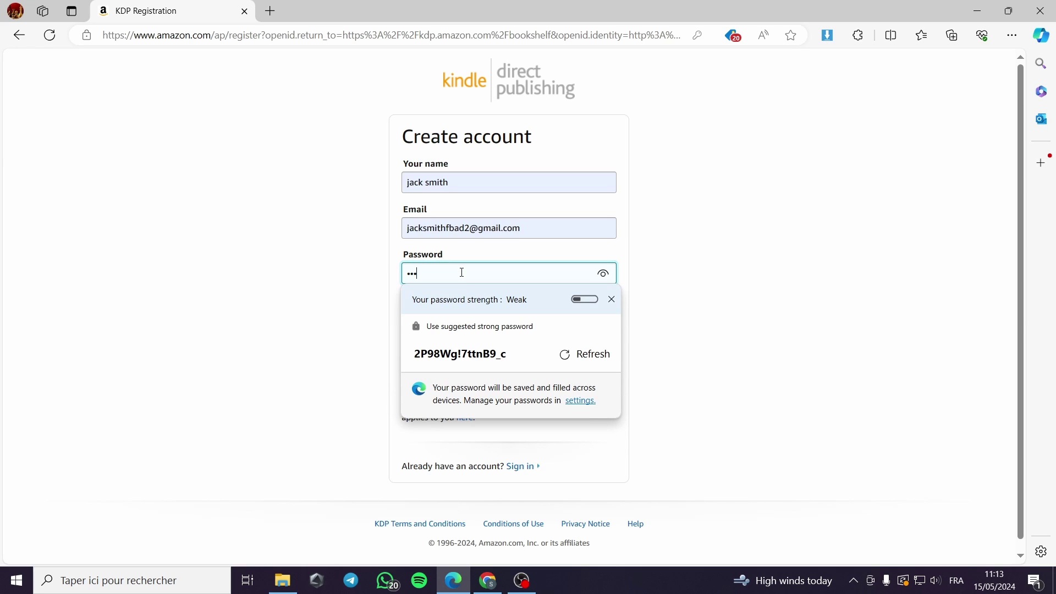
pyautogui.write('•••••••••')
pyautogui.click(365, 298)
pyautogui.click(482, 336)
pyautogui.write('•••••••••••')
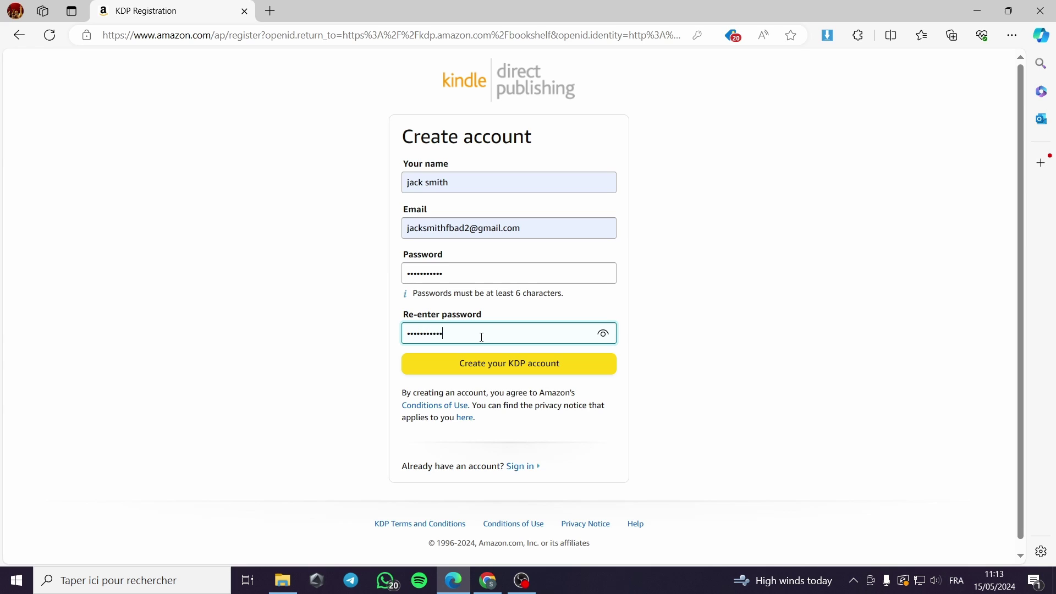
pyautogui.click(506, 363)
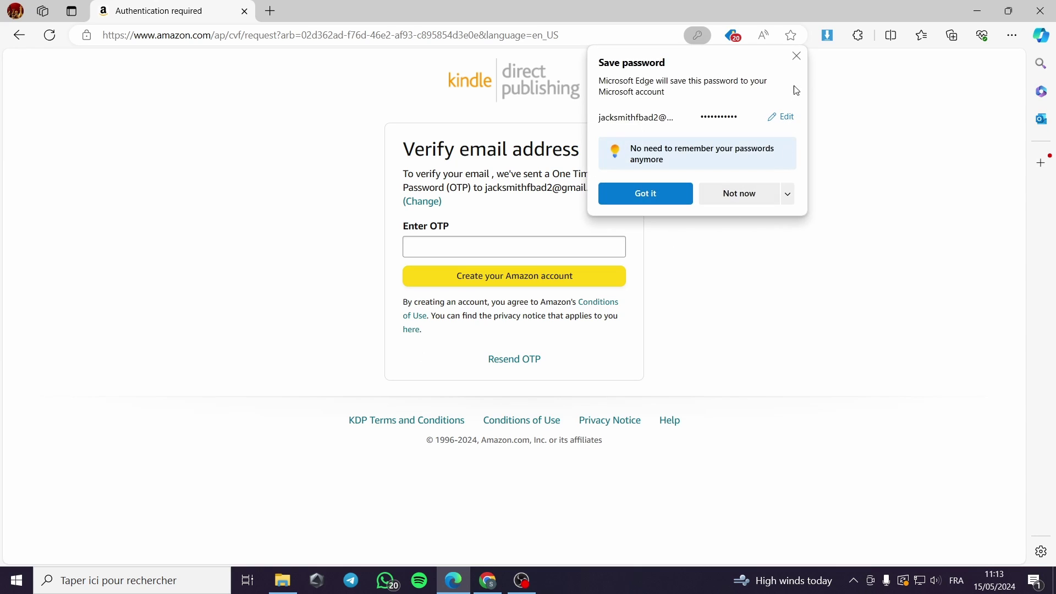
# - Dismiss the browser's save-password prompt and go to entering the e-mailed OTP code
pyautogui.click(796, 57)
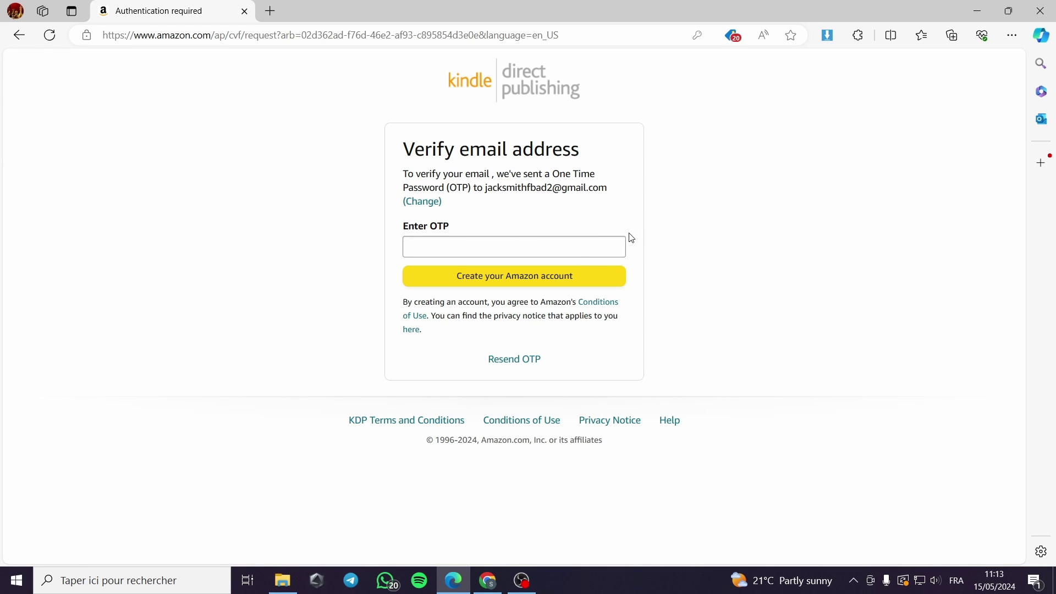
pyautogui.click(454, 251)
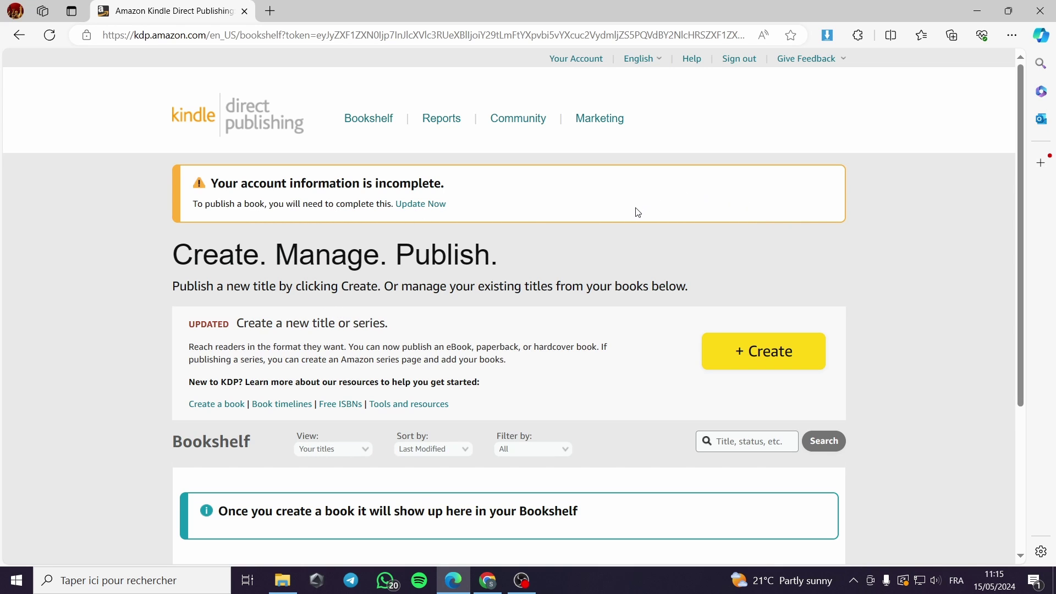
# - Open the My Account payee form via 'Update Now' on the Bookshelf's incomplete-account banner
pyautogui.scroll(-3, 637, 211)
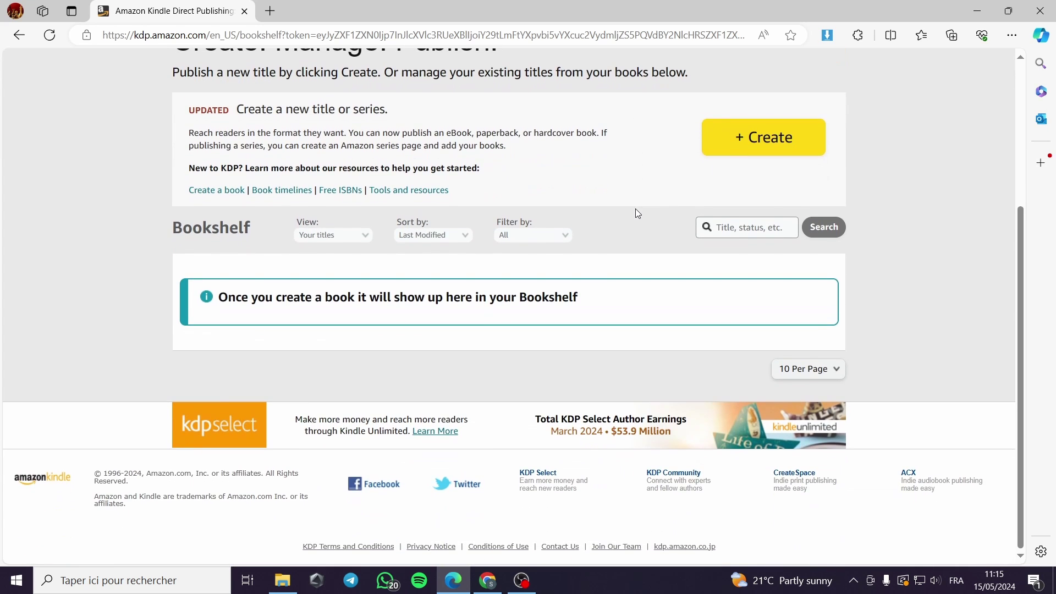
pyautogui.scroll(3, 575, 312)
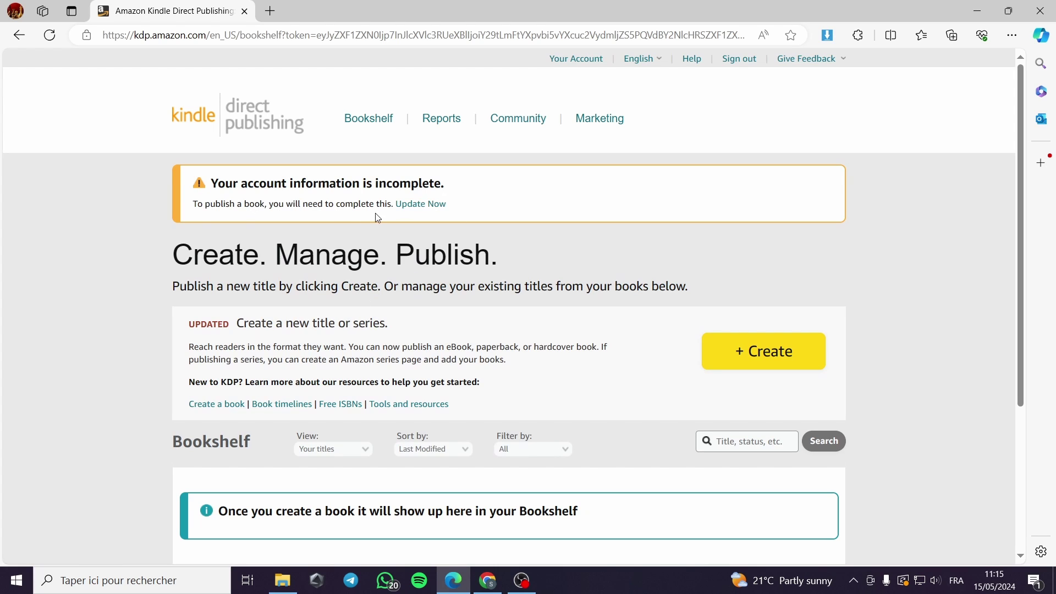
pyautogui.click(422, 213)
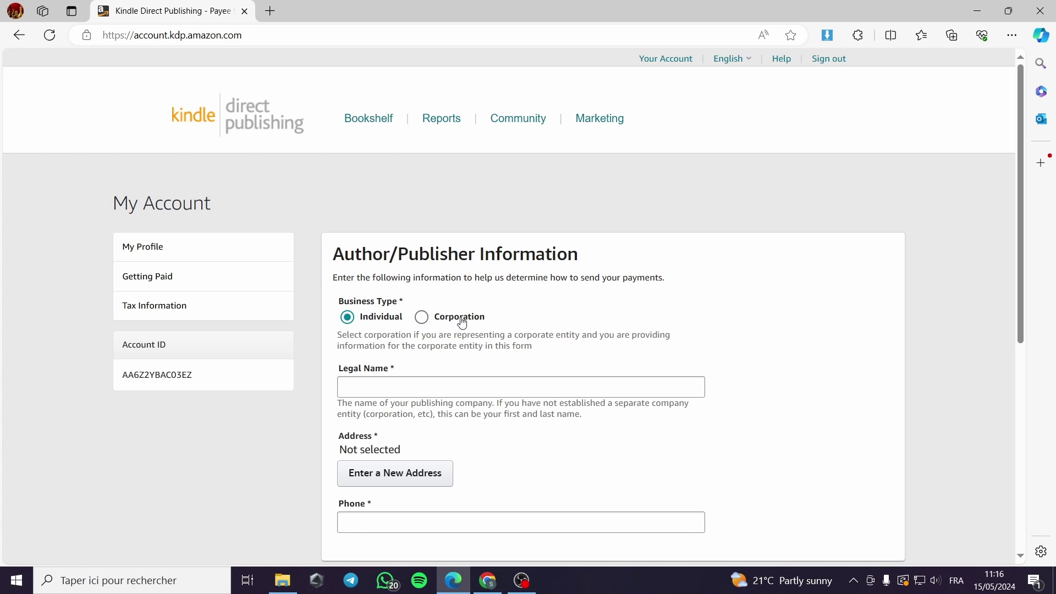
pyautogui.scroll(-1, 456, 320)
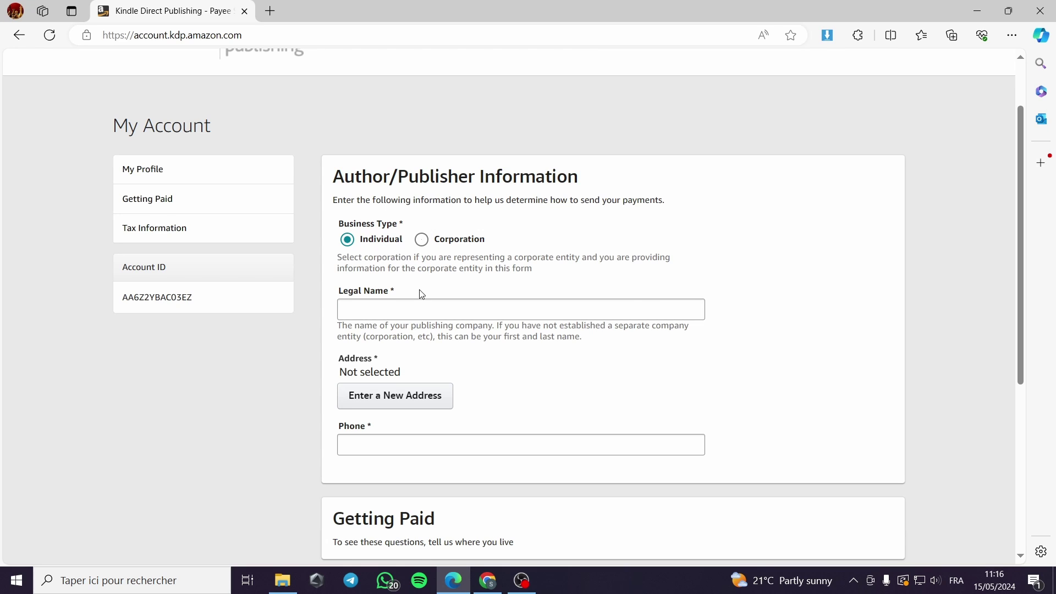
# - Fill Legal Name with the saved autofill entry
pyautogui.scroll(-1, 384, 276)
pyautogui.click(371, 232)
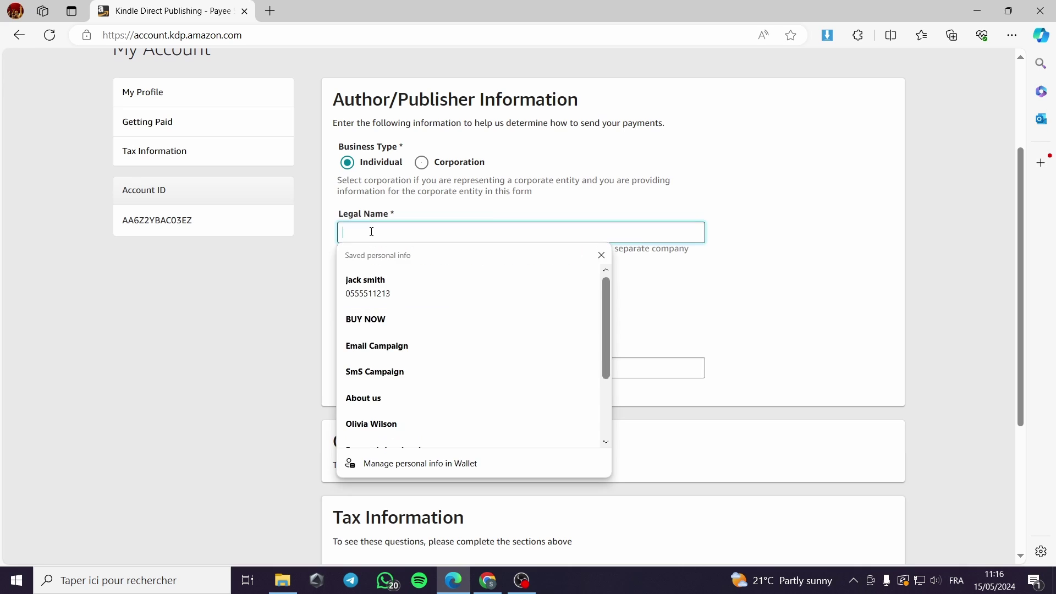
pyautogui.click(405, 300)
# - Clear the autofilled phone number and bring up the Enter a New Address dialog
pyautogui.click(420, 368)
pyautogui.hotkey('ctrl', 'a')
pyautogui.press('BackSpace')
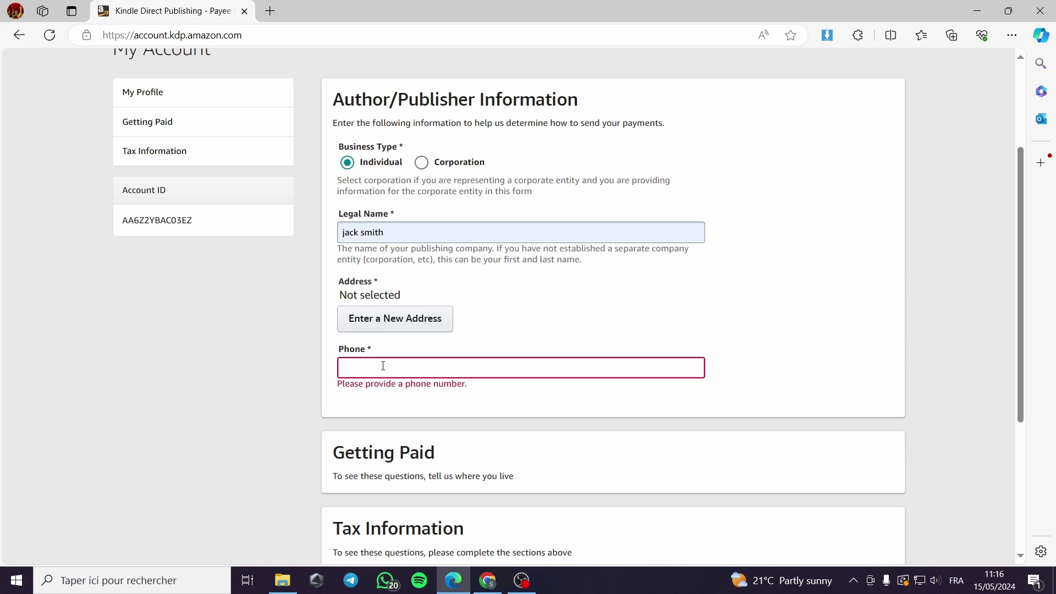
pyautogui.click(384, 323)
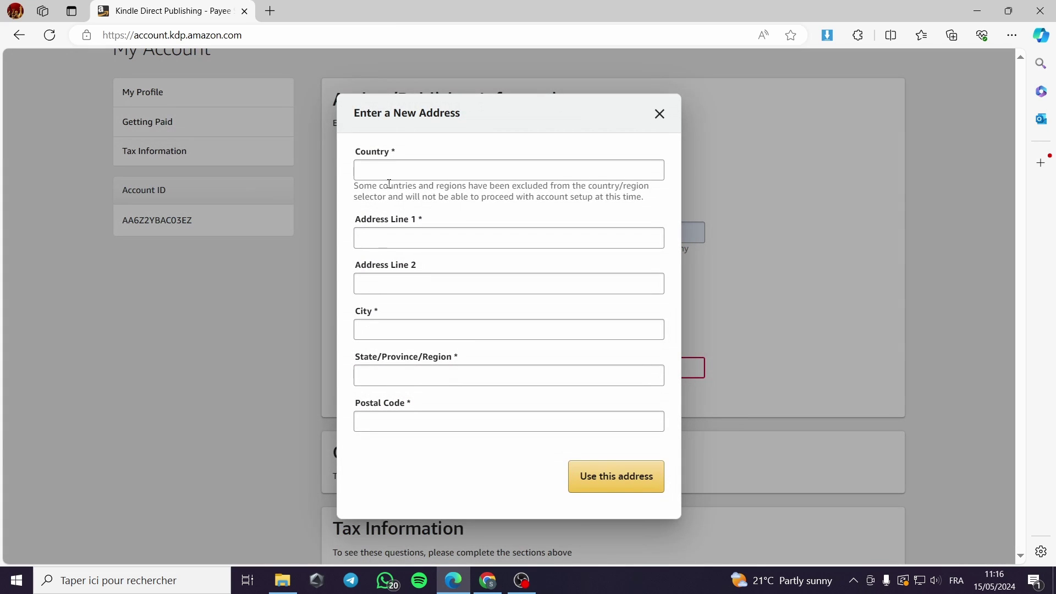
# - Browse the Country list without choosing, leave Address Line 1 empty, and close the dialog unsaved
pyautogui.click(396, 171)
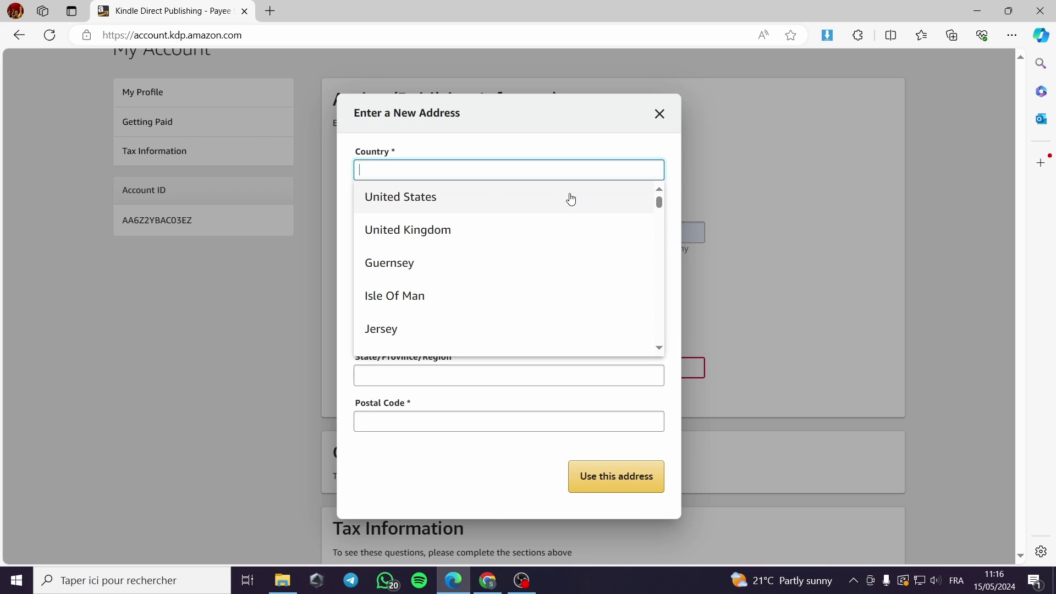
pyautogui.moveTo(661, 204)
pyautogui.mouseDown()
pyautogui.moveTo(658, 288)
pyautogui.moveTo(658, 214)
pyautogui.mouseUp()
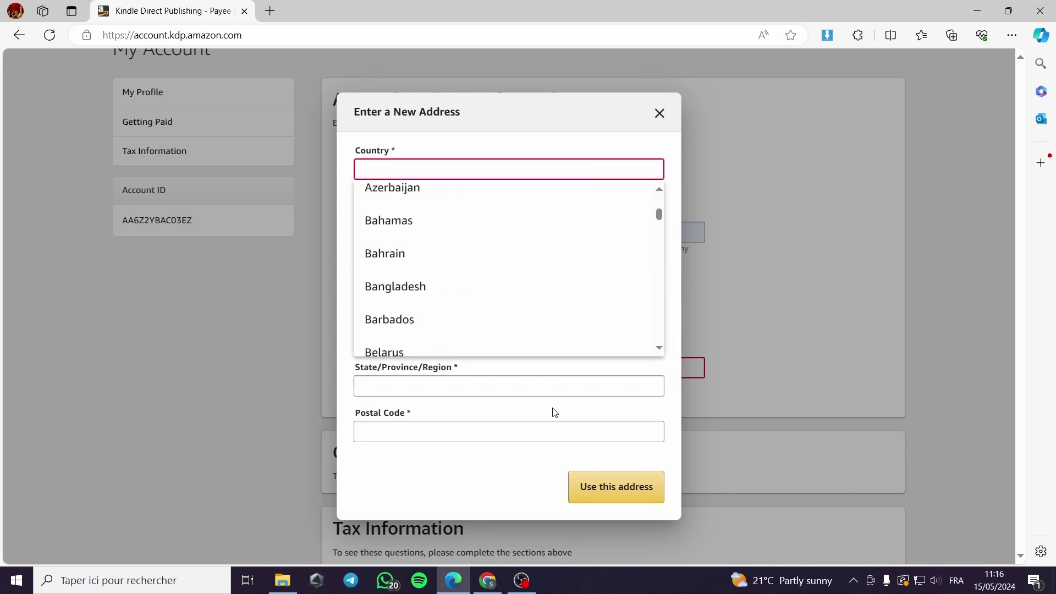
pyautogui.click(554, 419)
pyautogui.click(437, 250)
pyautogui.click(445, 224)
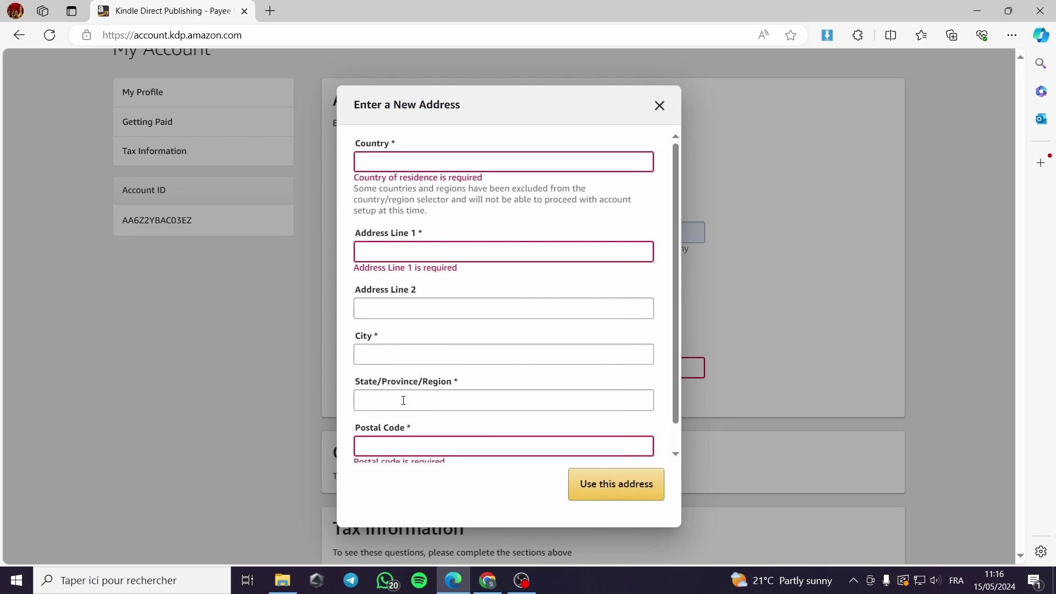
pyautogui.scroll(-1, 403, 438)
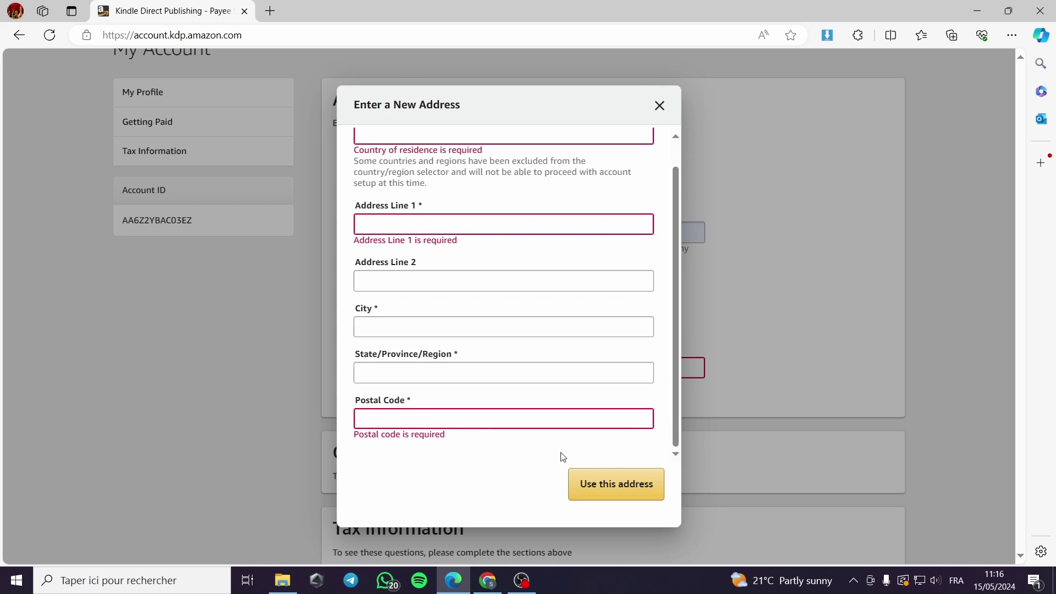
pyautogui.click(660, 105)
# - Jump to the Getting Paid section of the payee page and look through it
pyautogui.scroll(-3, 496, 302)
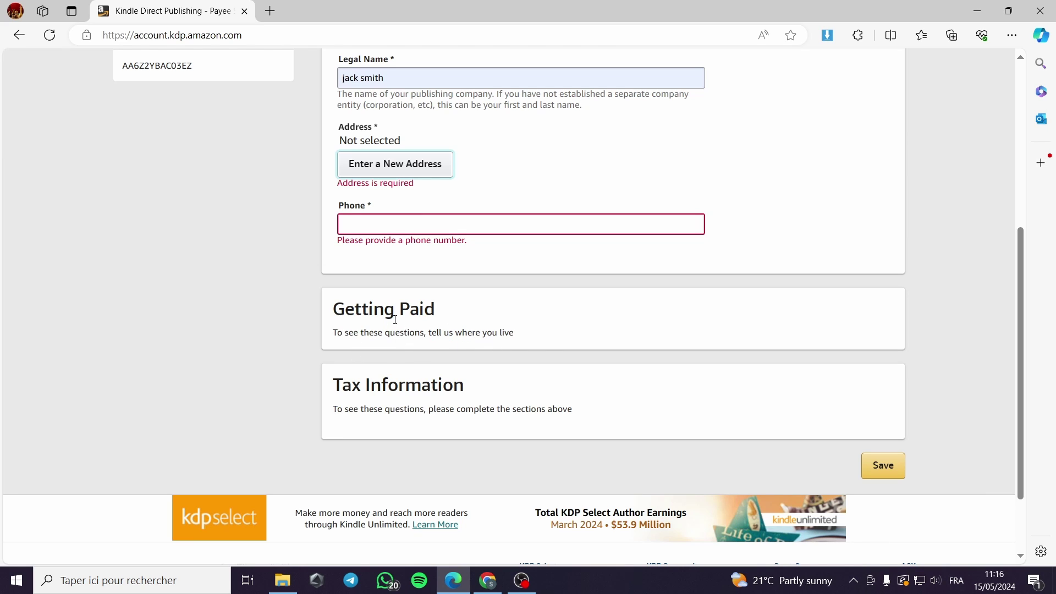
pyautogui.scroll(3, 474, 333)
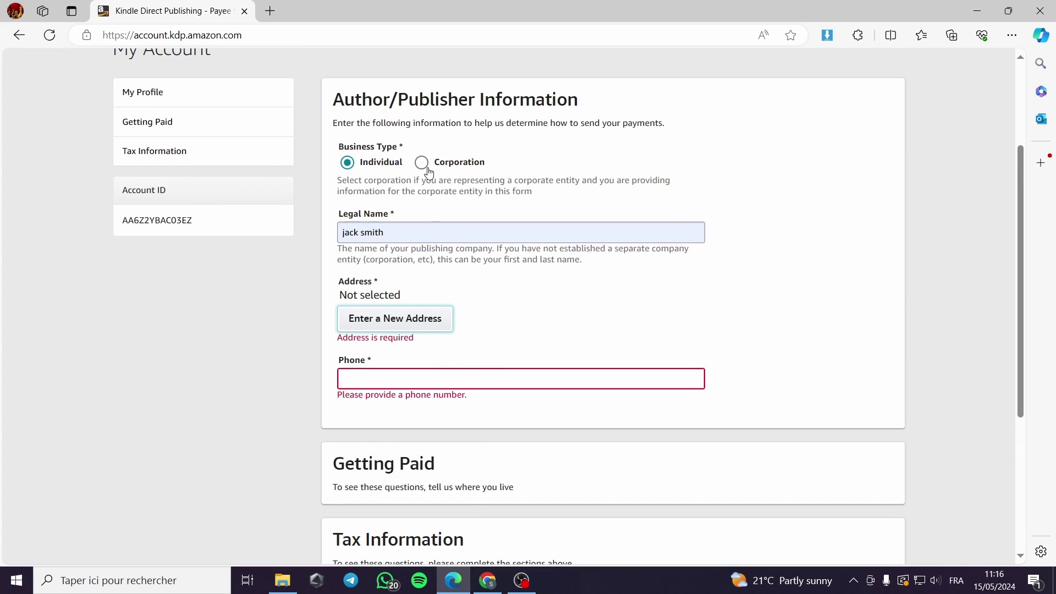
pyautogui.click(163, 123)
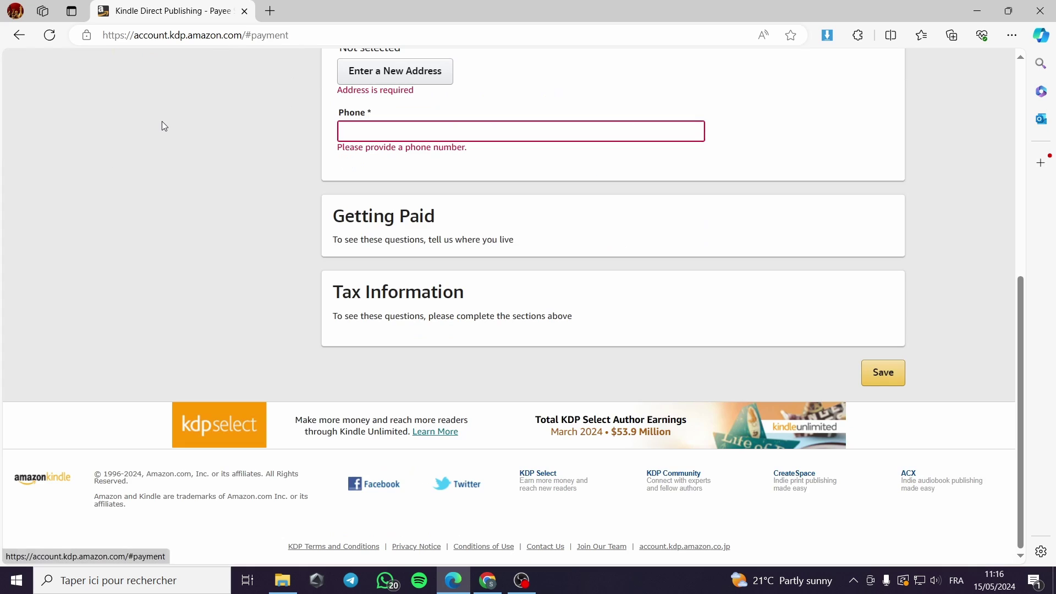
pyautogui.scroll(7, 418, 248)
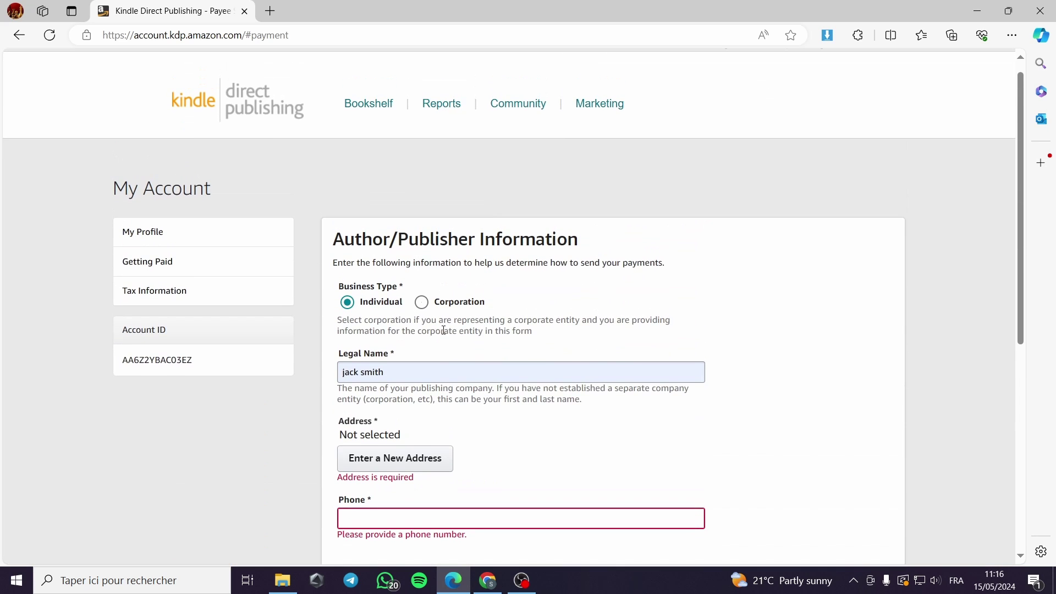
pyautogui.scroll(-4, 443, 330)
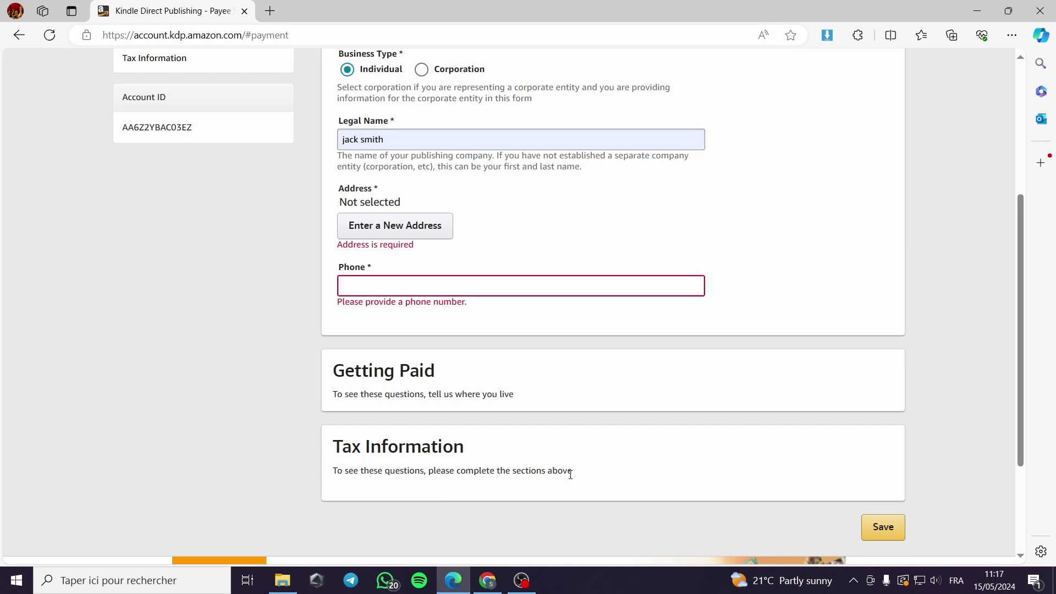
pyautogui.scroll(5, 518, 473)
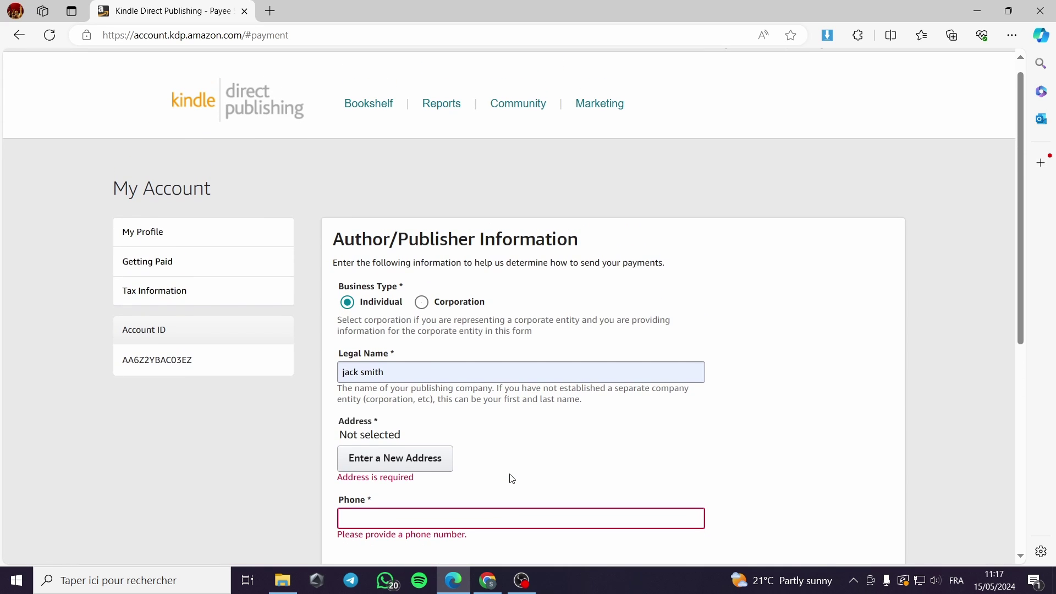
pyautogui.scroll(-5, 512, 479)
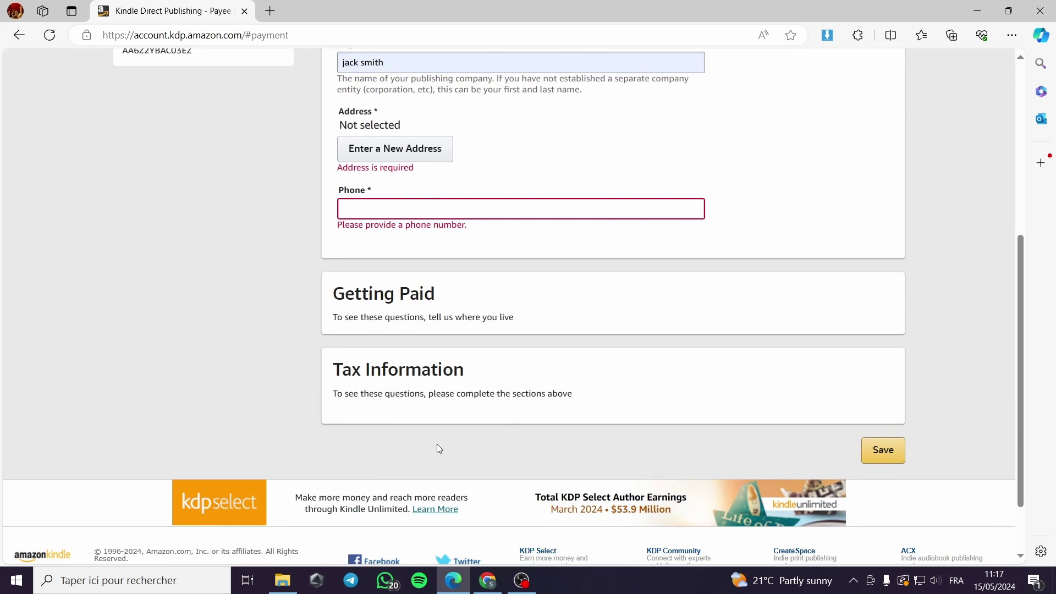
pyautogui.scroll(5, 473, 435)
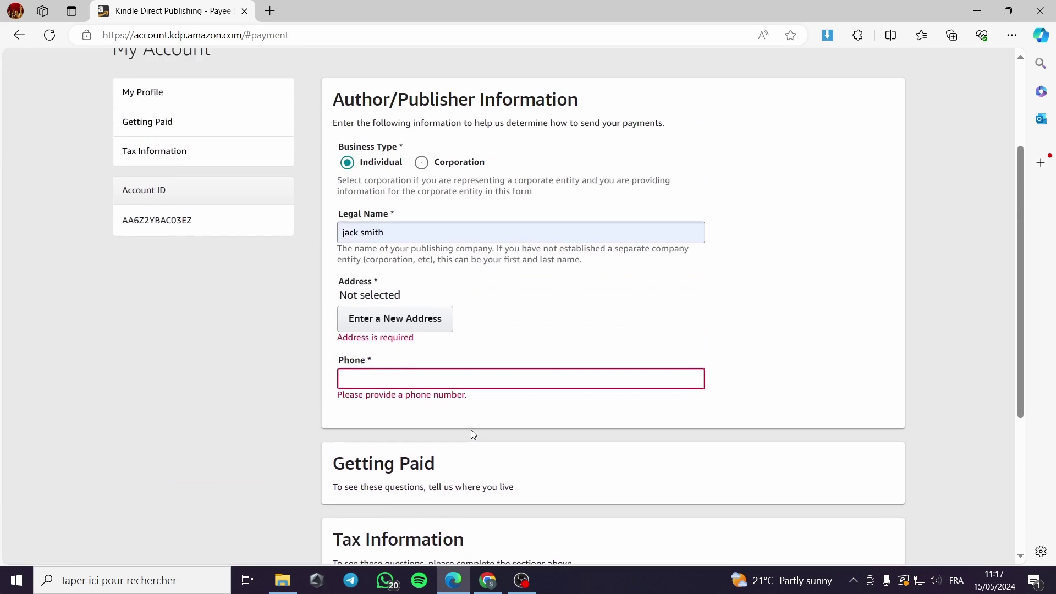
pyautogui.scroll(-5, 473, 432)
pyautogui.scroll(4, 429, 420)
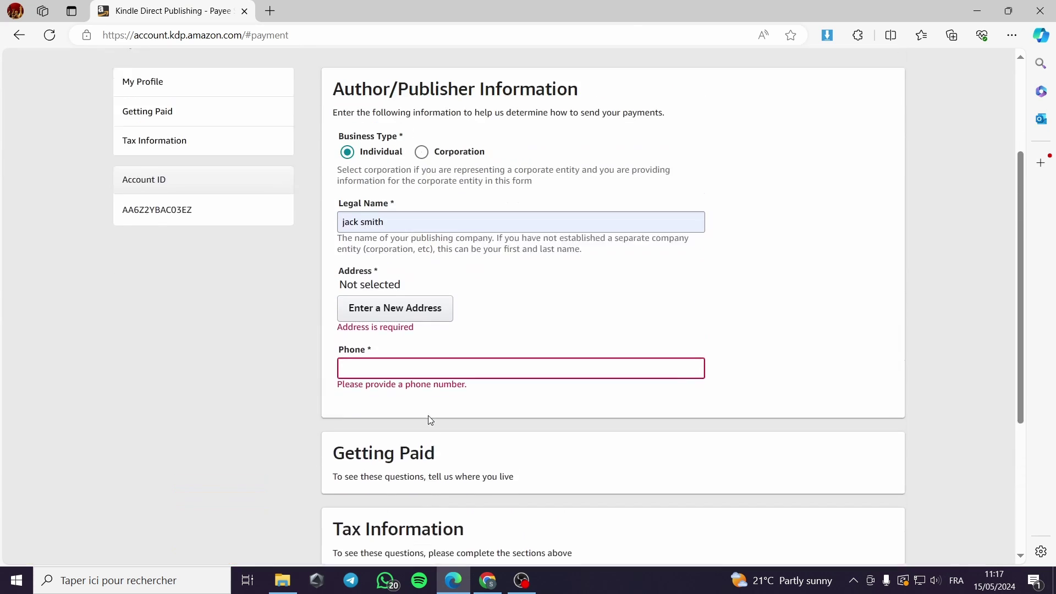
pyautogui.scroll(-5, 603, 412)
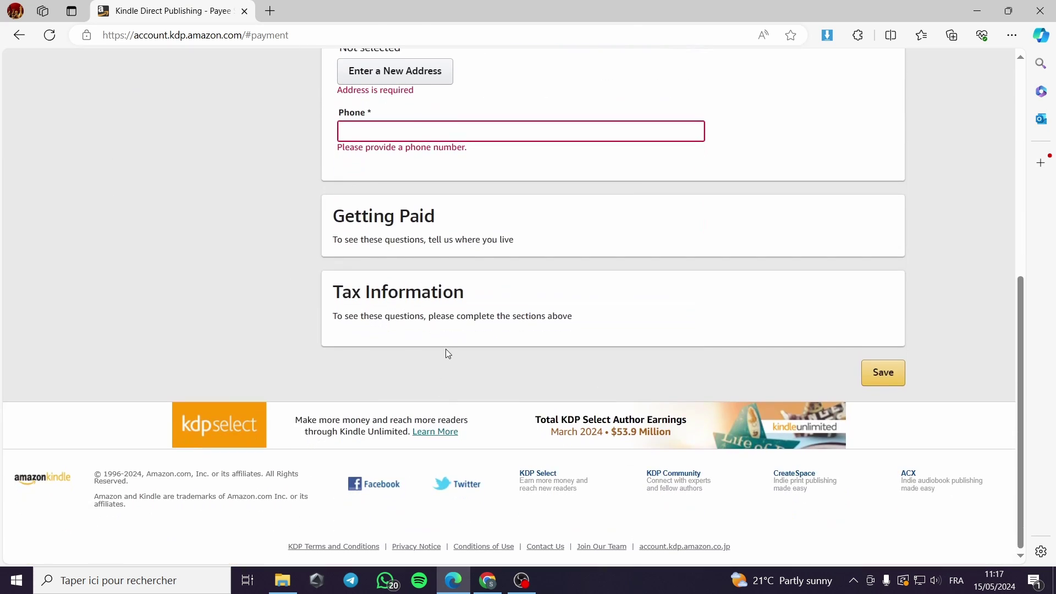
pyautogui.scroll(6, 449, 352)
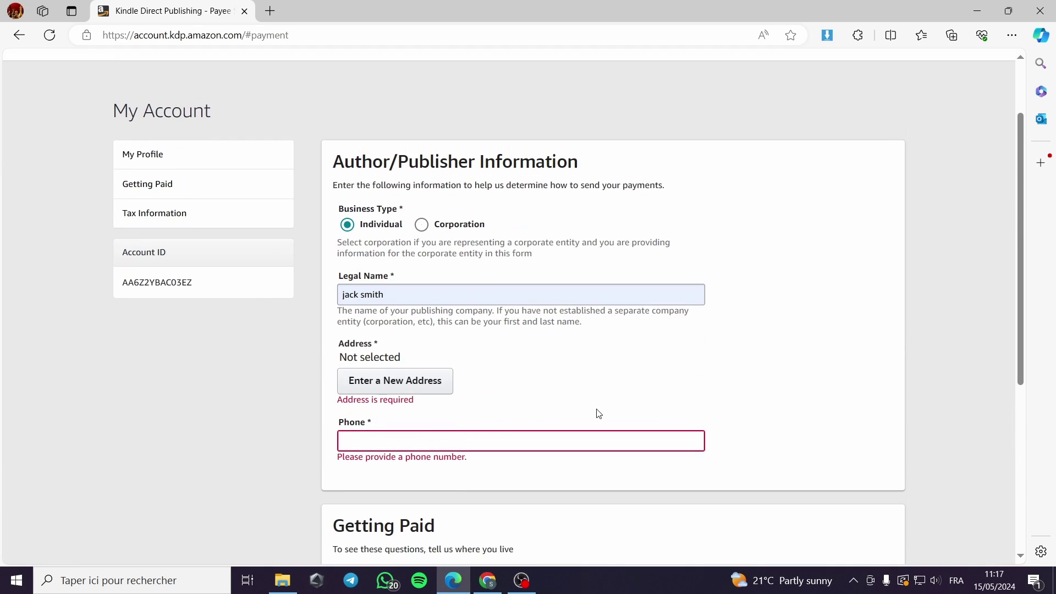
pyautogui.scroll(2, 495, 385)
# - Jump to My Profile, then click the kindle logo, triggering the unsaved-changes warning
pyautogui.click(164, 245)
pyautogui.scroll(3, 188, 255)
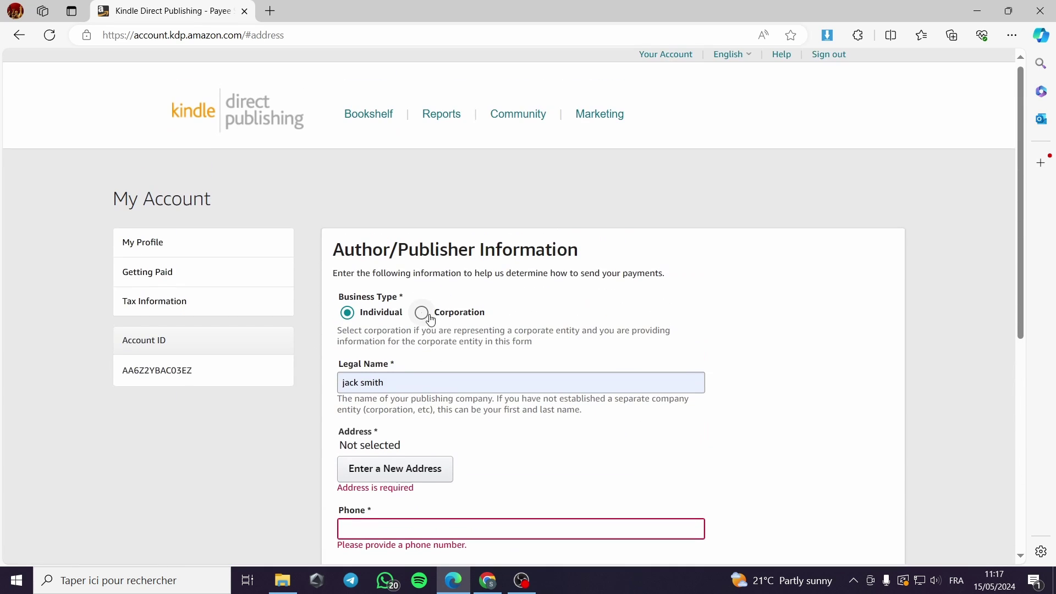
pyautogui.click(226, 110)
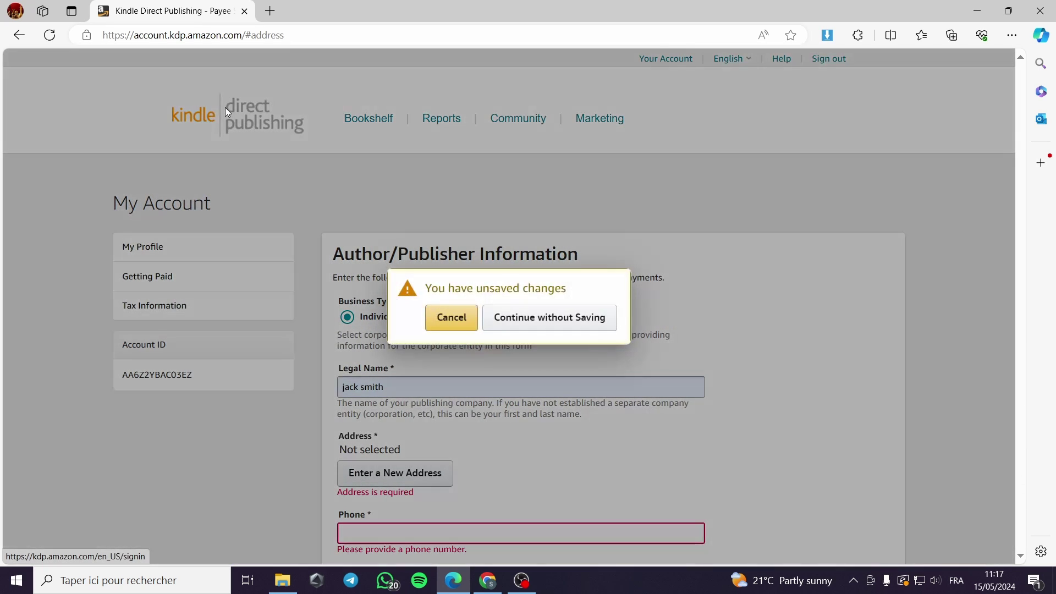
# - Dismiss the warning, then go to Bookshelf choosing 'Continue without Saving'
pyautogui.click(528, 330)
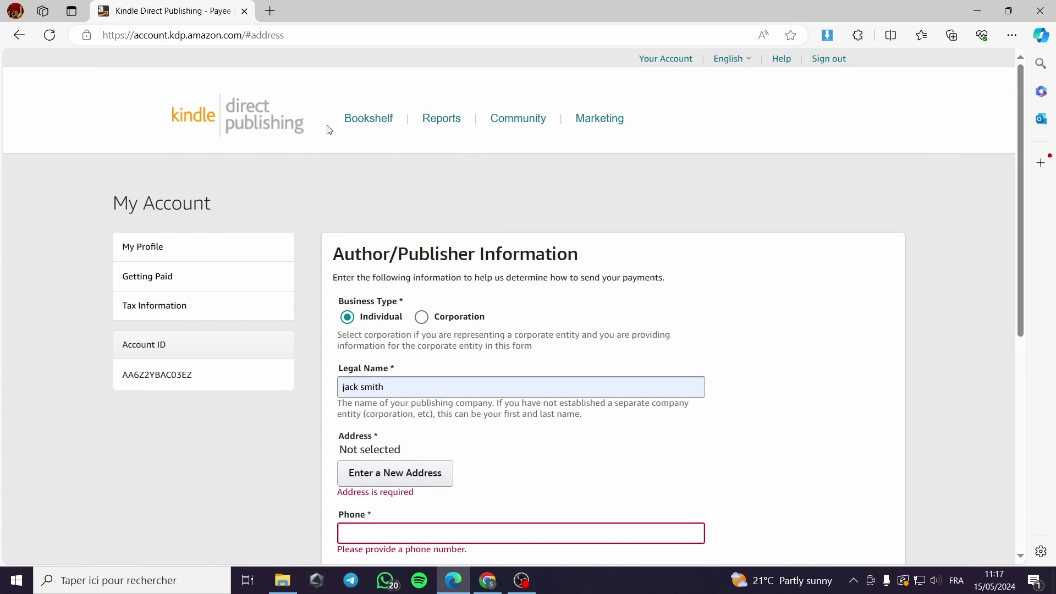
pyautogui.click(368, 118)
pyautogui.click(516, 318)
pyautogui.click(385, 121)
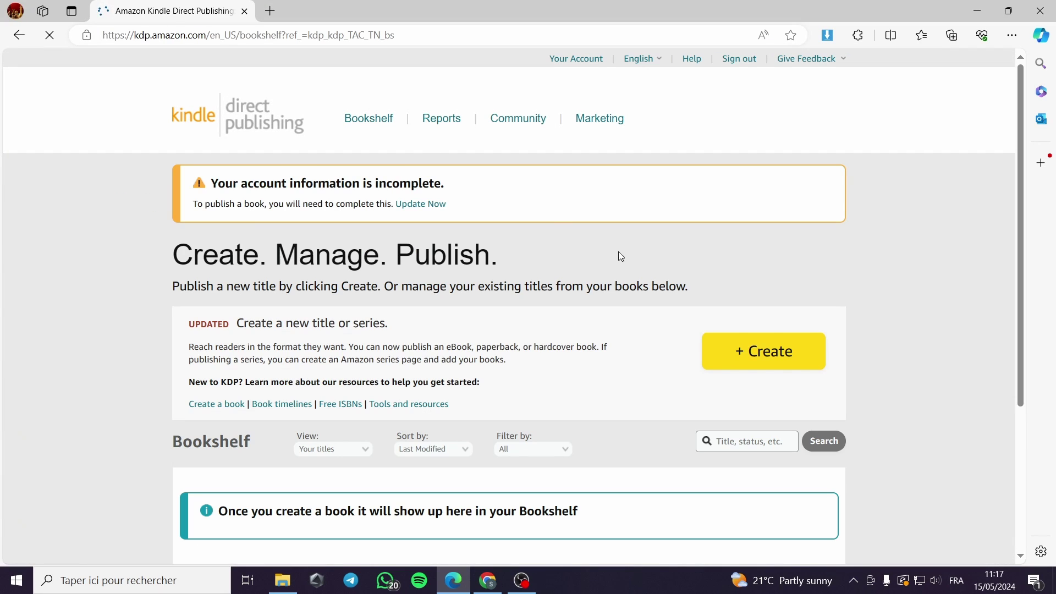
# - Scroll the empty Bookshelf, then head to Marketing in the top navigation bar
pyautogui.scroll(-3, 806, 331)
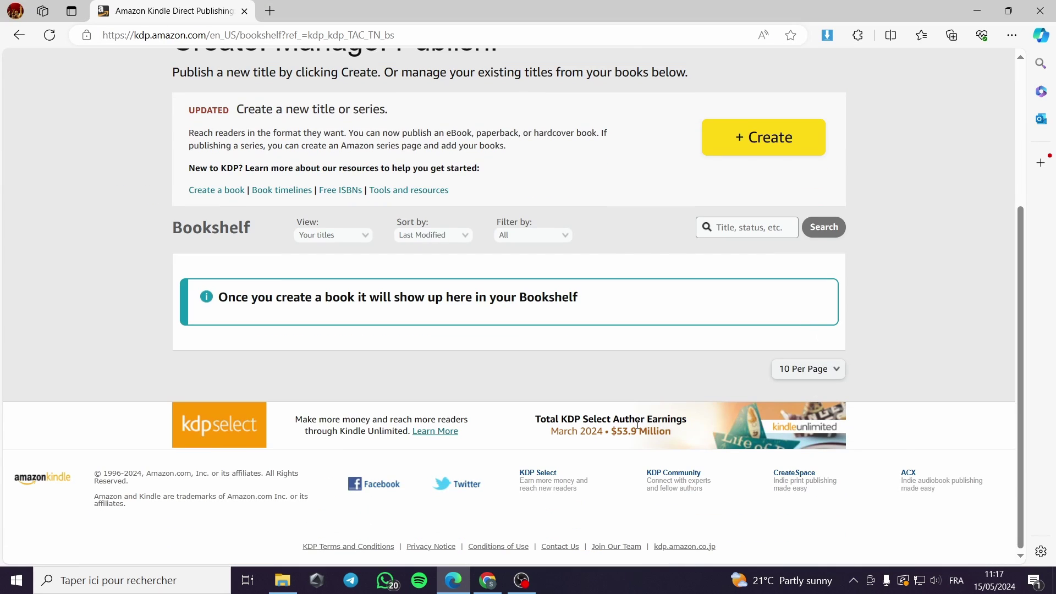
pyautogui.scroll(3, 639, 425)
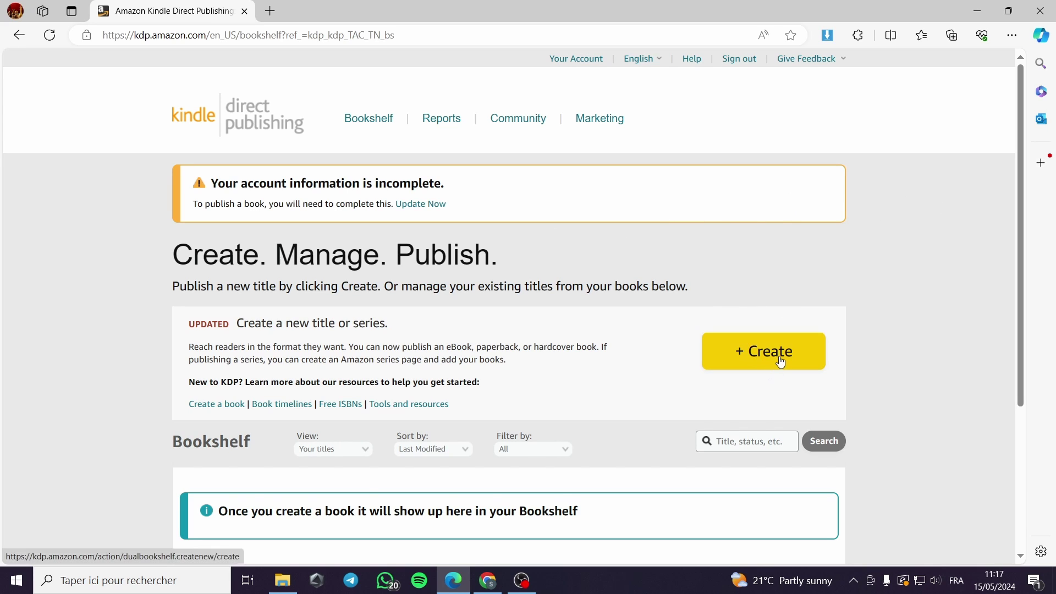
pyautogui.scroll(-1, 773, 363)
pyautogui.scroll(-2, 742, 369)
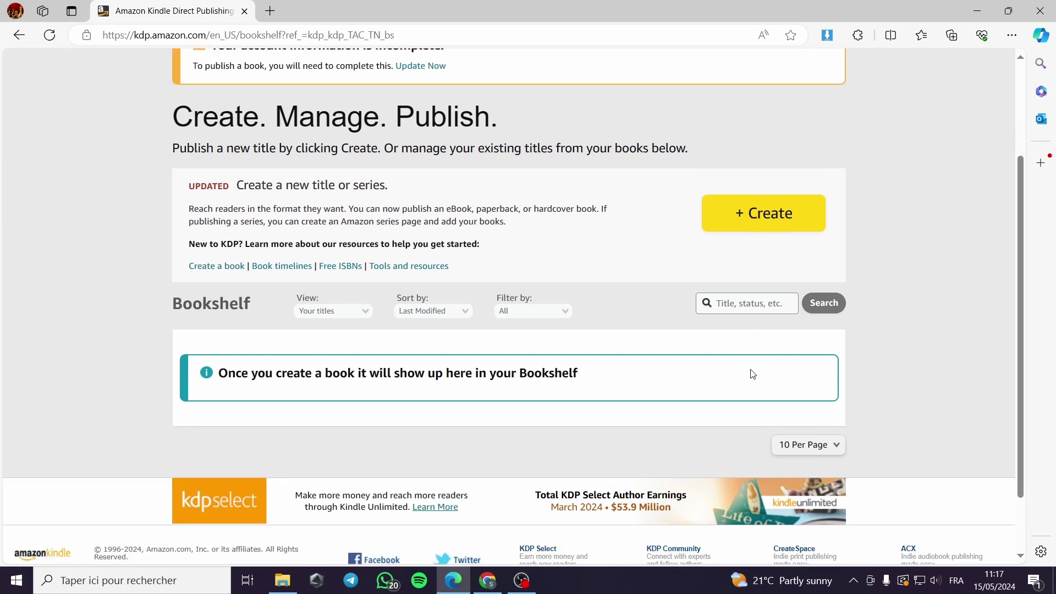
pyautogui.scroll(4, 365, 318)
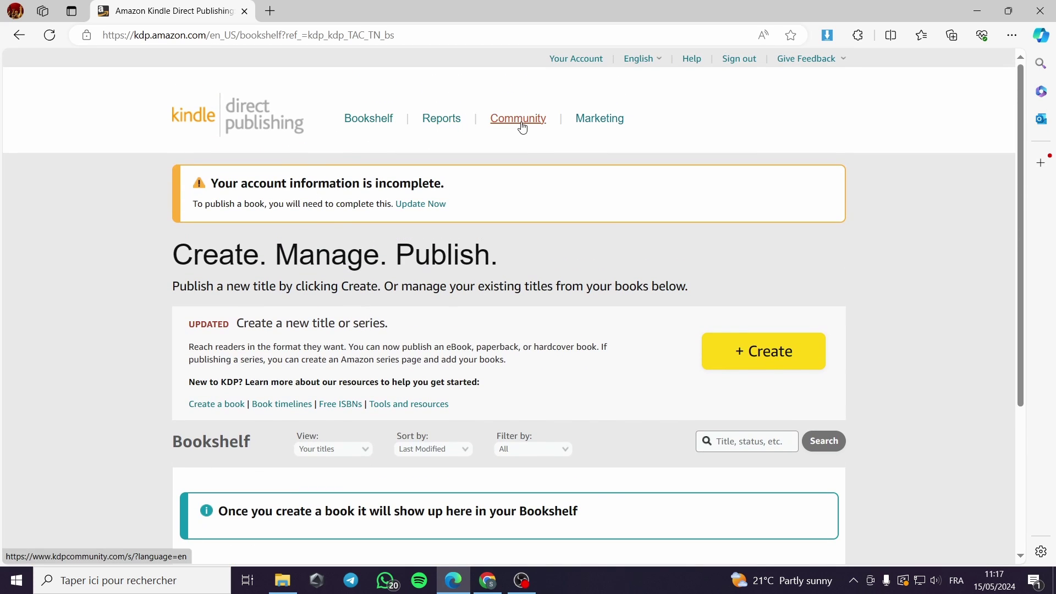
pyautogui.click(613, 120)
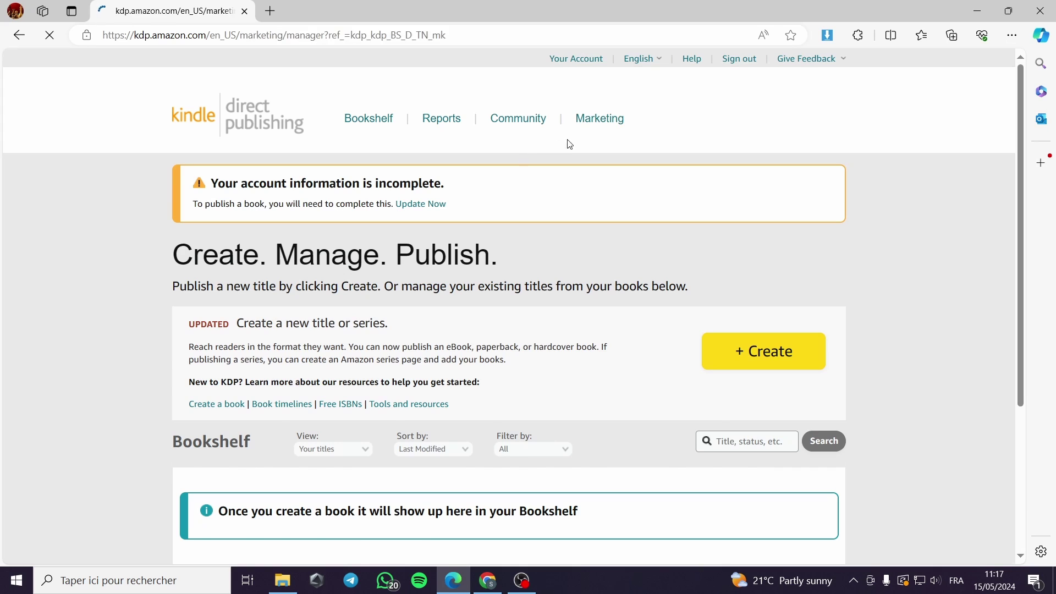
pyautogui.scroll(-2, 544, 173)
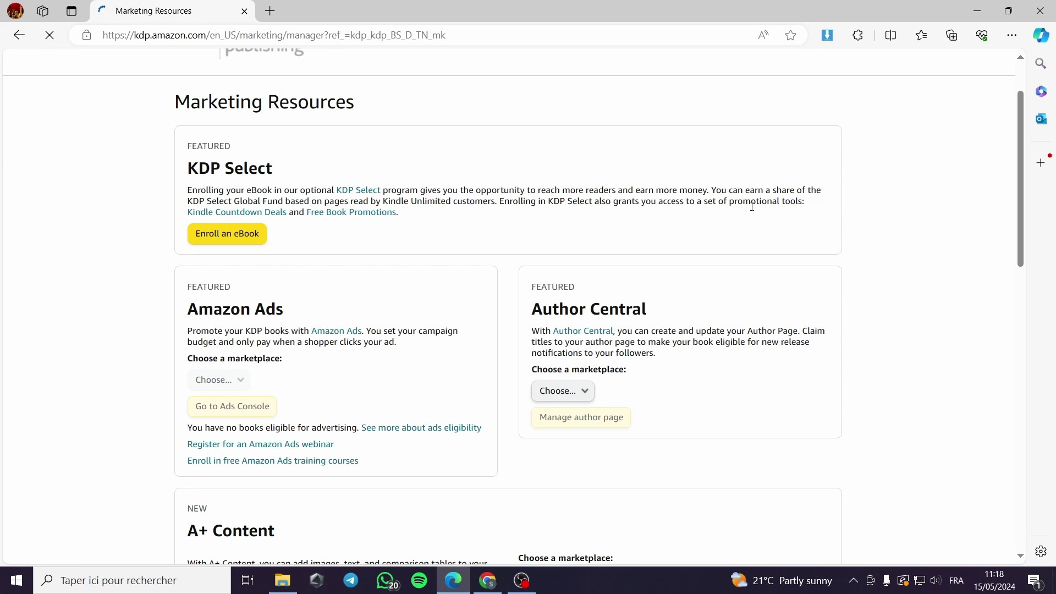
pyautogui.scroll(-2, 387, 250)
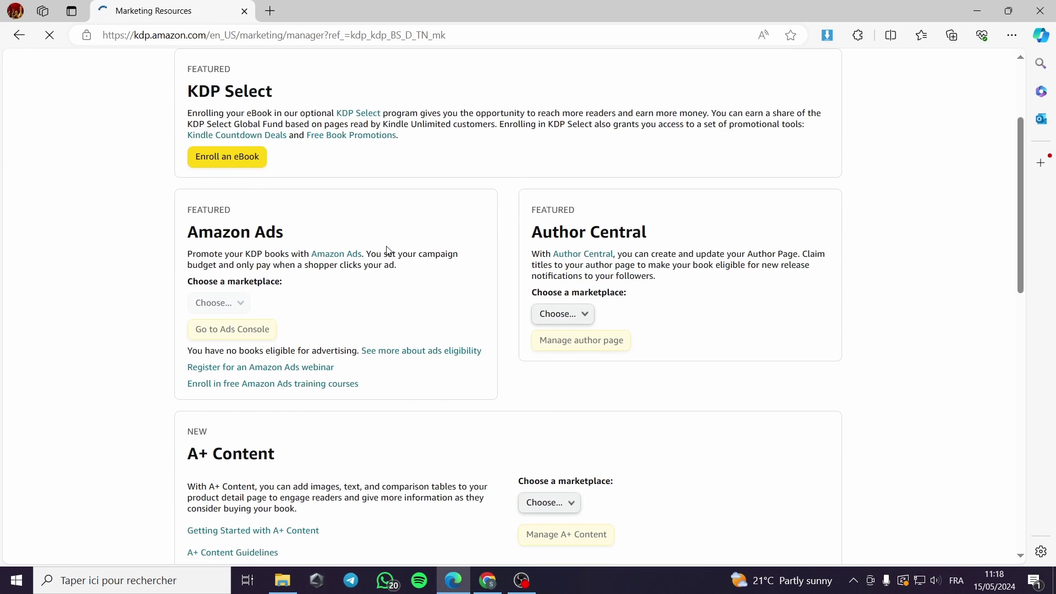
pyautogui.scroll(2, 179, 257)
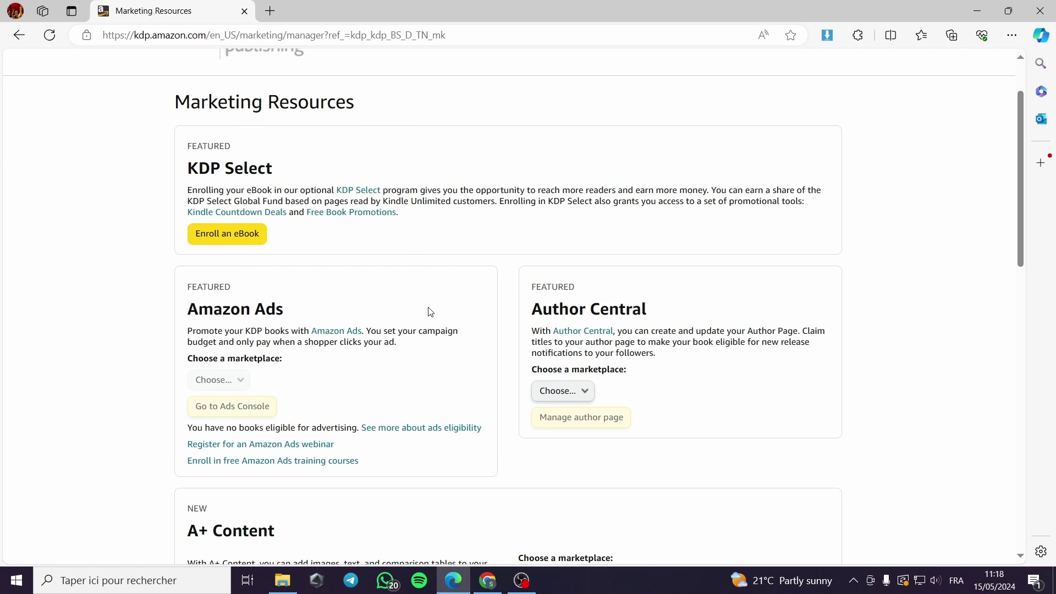
pyautogui.scroll(-2, 433, 321)
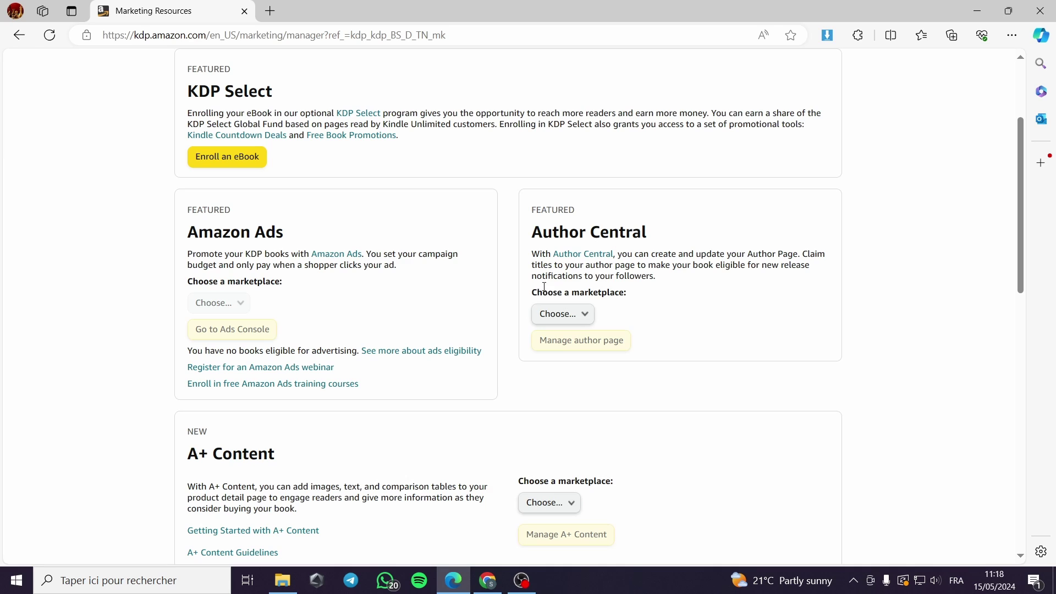
pyautogui.scroll(-1, 658, 285)
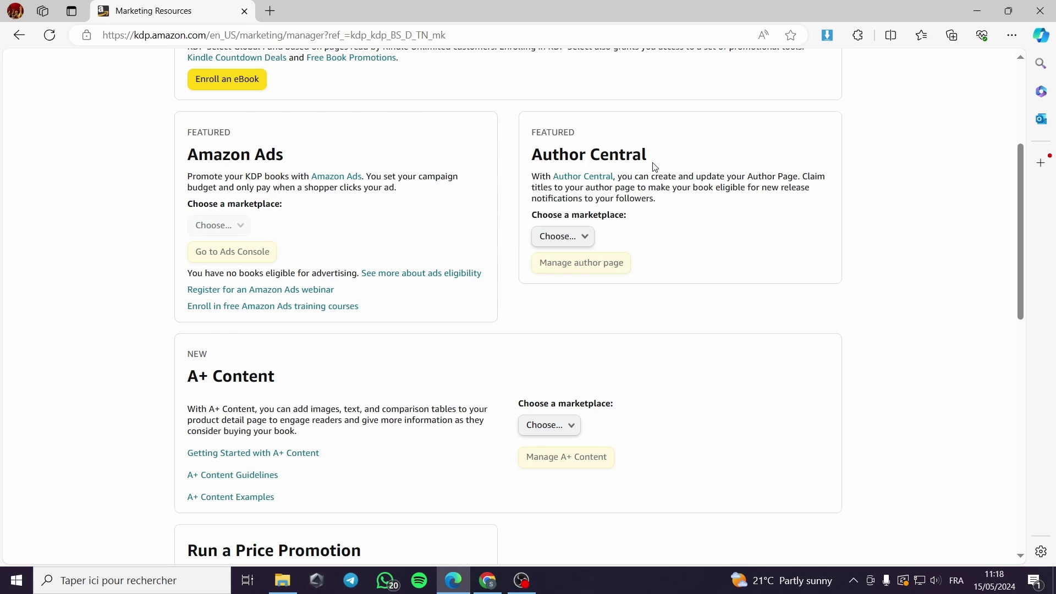
pyautogui.click(578, 236)
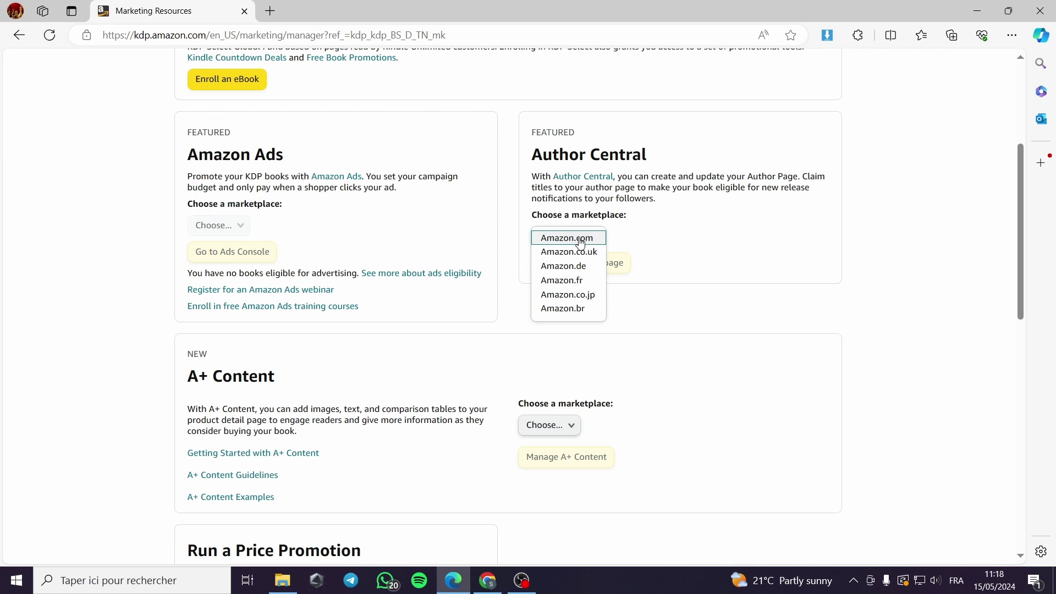
pyautogui.click(651, 240)
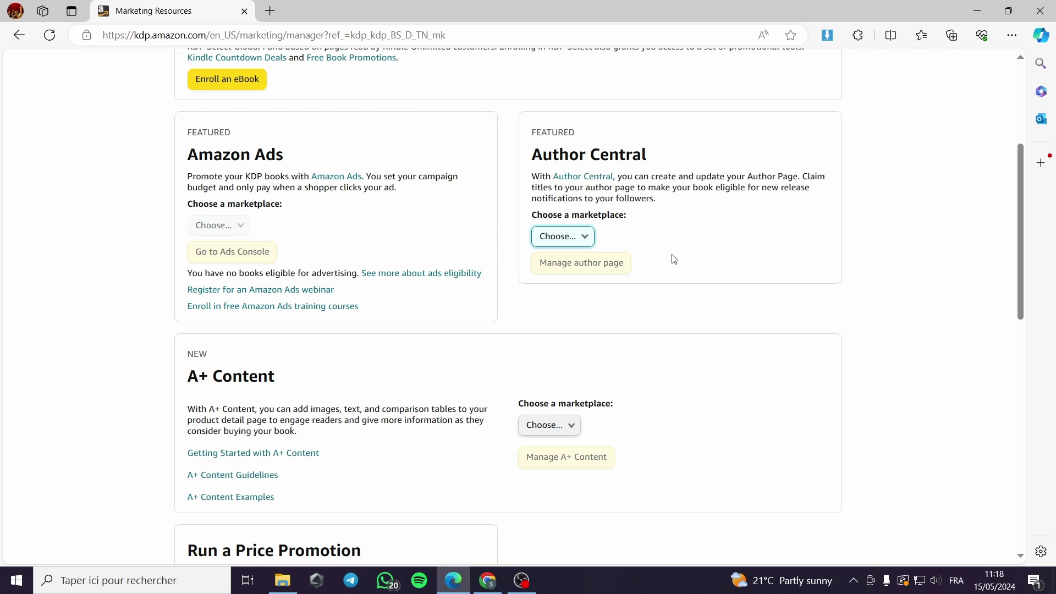
pyautogui.scroll(1, 643, 212)
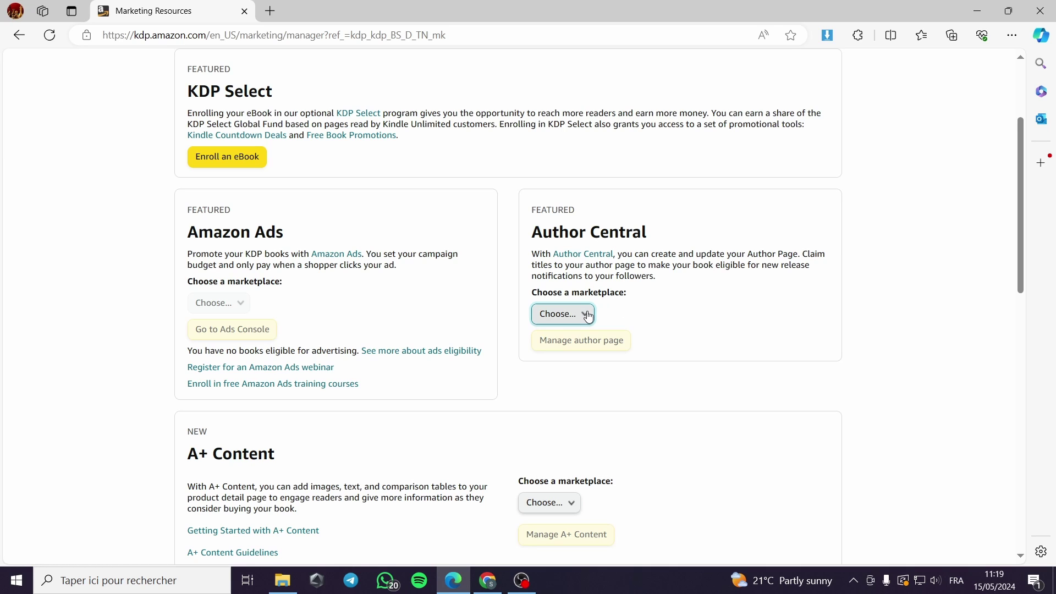
pyautogui.moveTo(535, 234)
pyautogui.mouseDown()
pyautogui.moveTo(636, 235)
pyautogui.moveTo(521, 238)
pyautogui.mouseUp()
pyautogui.click(655, 238)
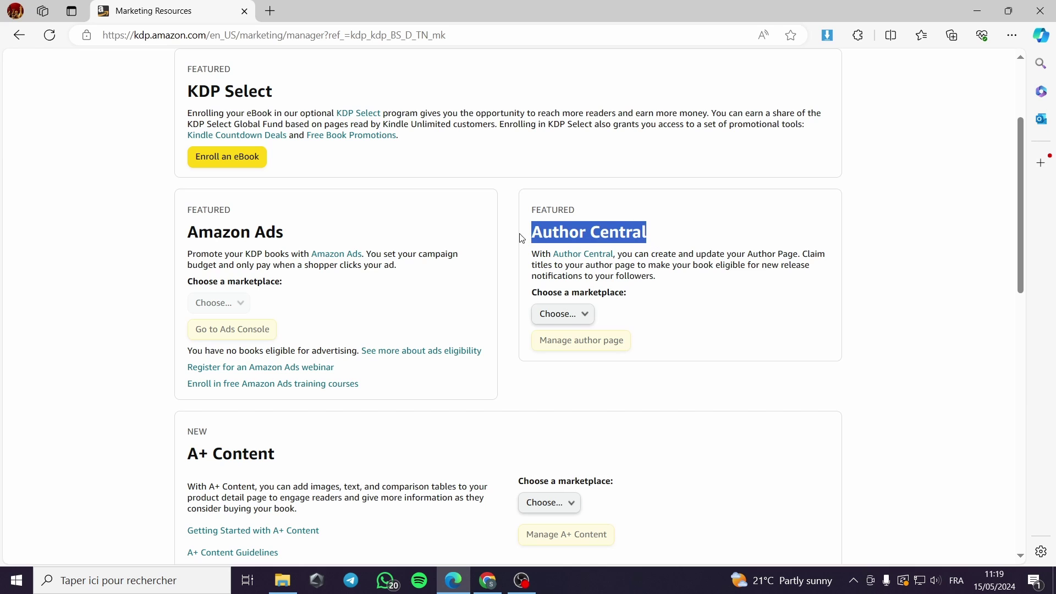
pyautogui.click(582, 254)
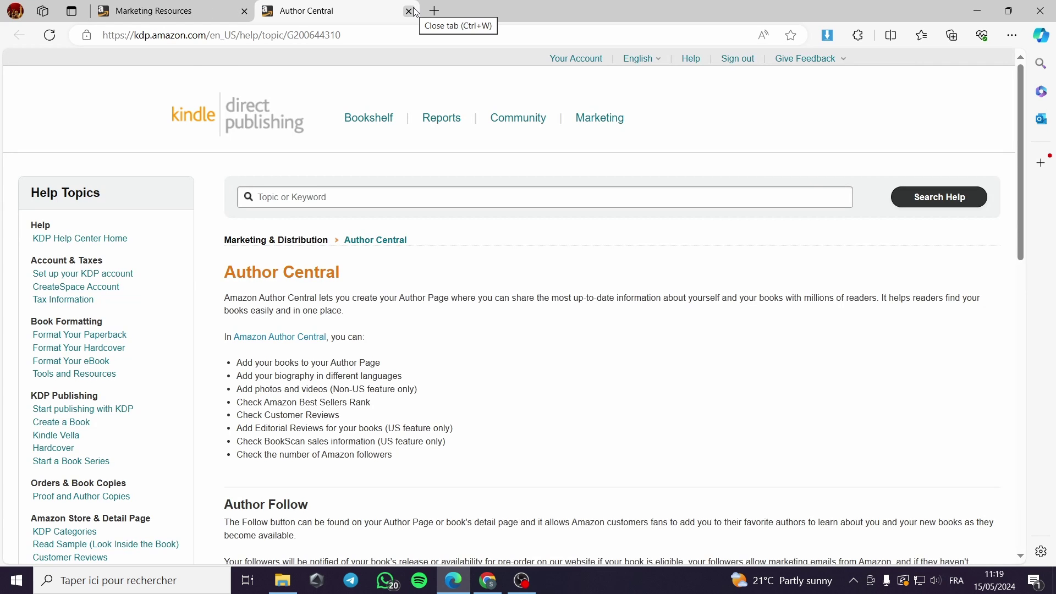
pyautogui.click(409, 11)
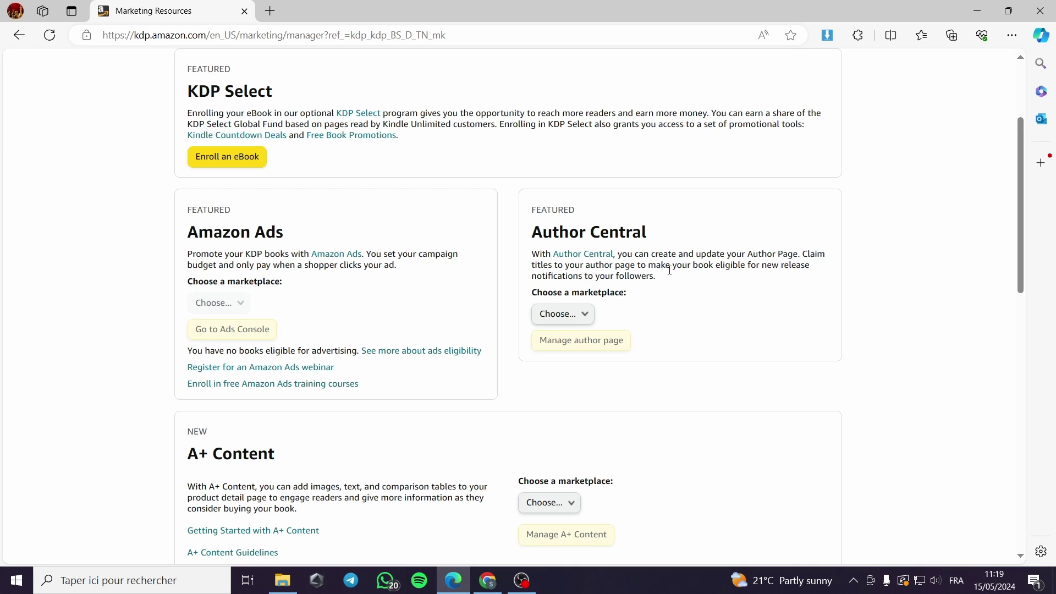
pyautogui.moveTo(658, 279); pyautogui.dragTo(539, 255)
pyautogui.click(667, 310)
pyautogui.scroll(-3, 278, 324)
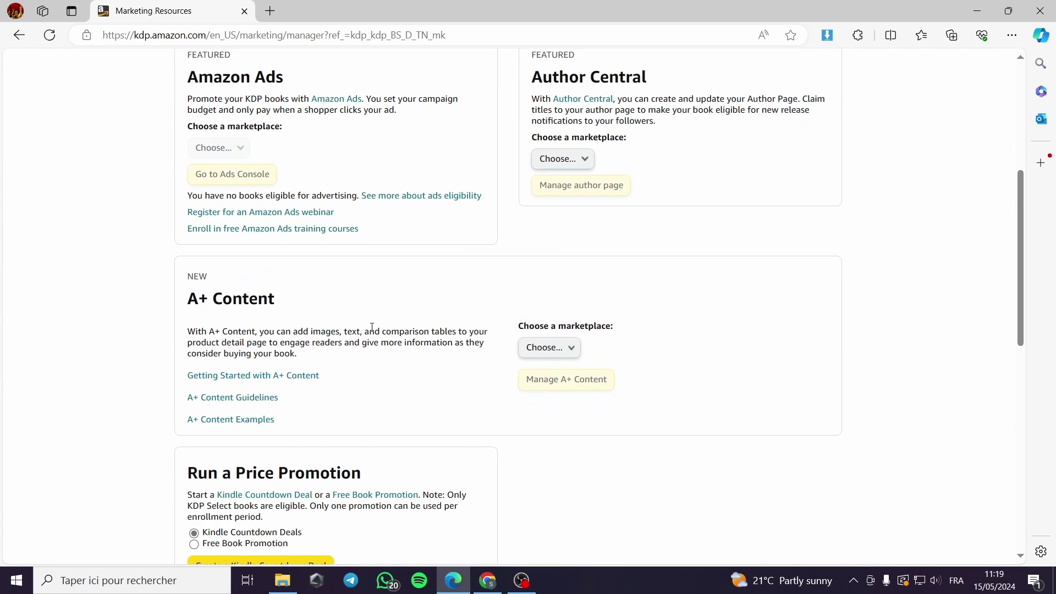
pyautogui.scroll(-3, 373, 327)
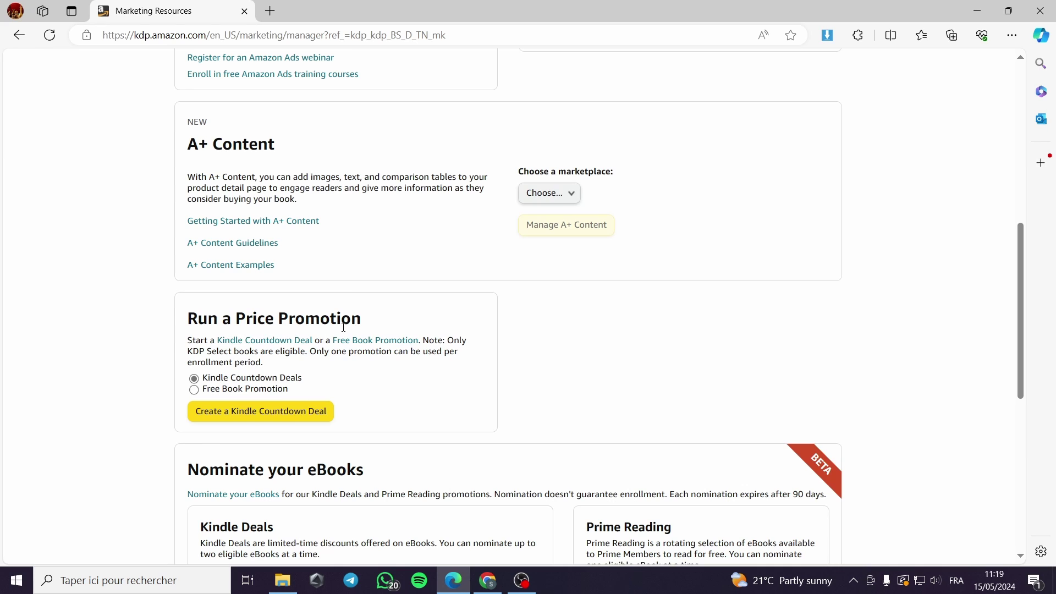
pyautogui.scroll(-5, 343, 313)
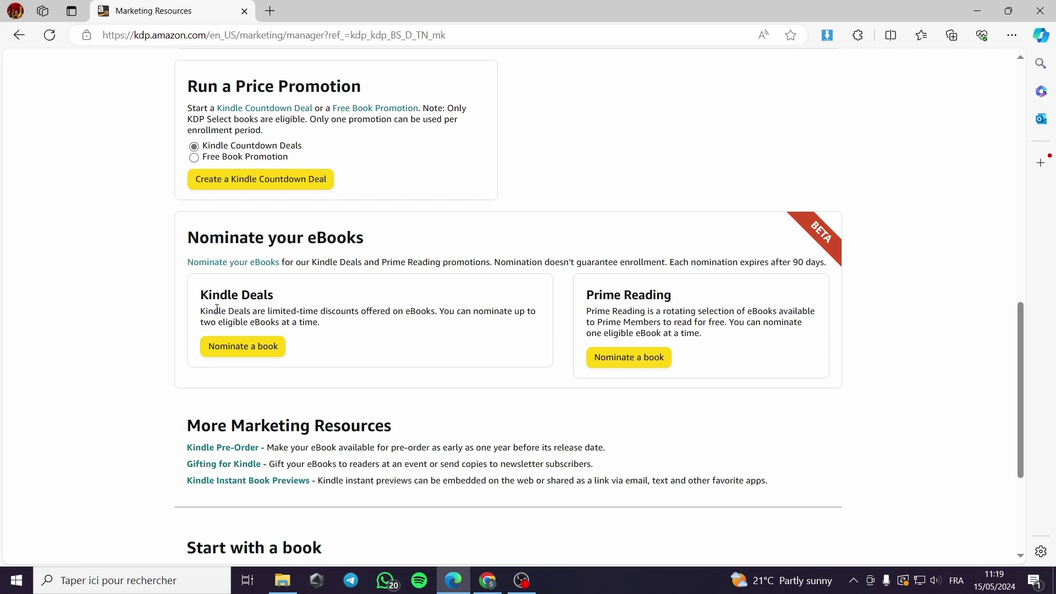
pyautogui.scroll(-3, 247, 310)
pyautogui.scroll(12, 411, 336)
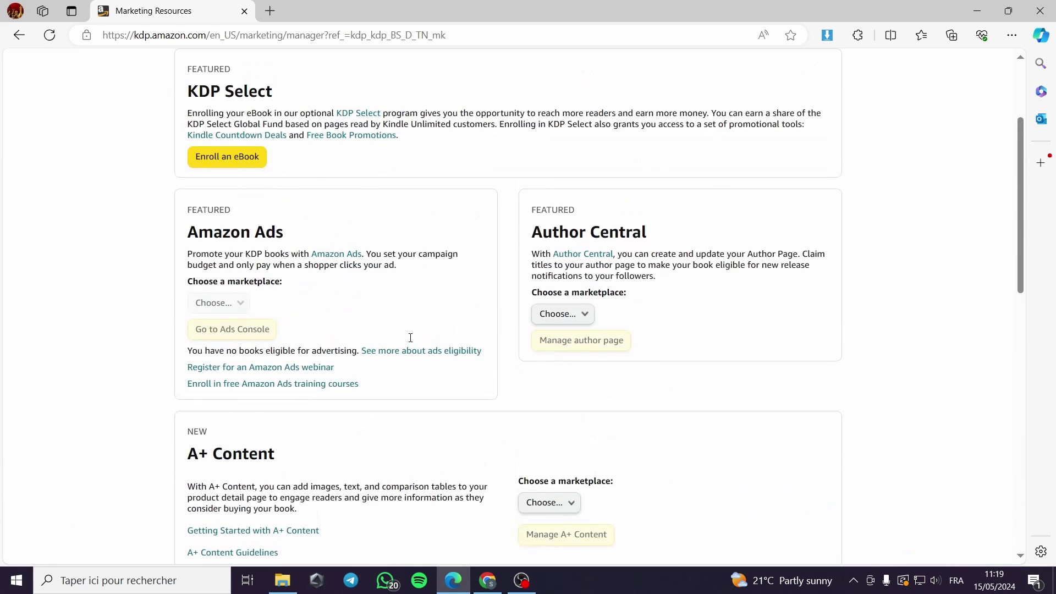
pyautogui.scroll(3, 410, 337)
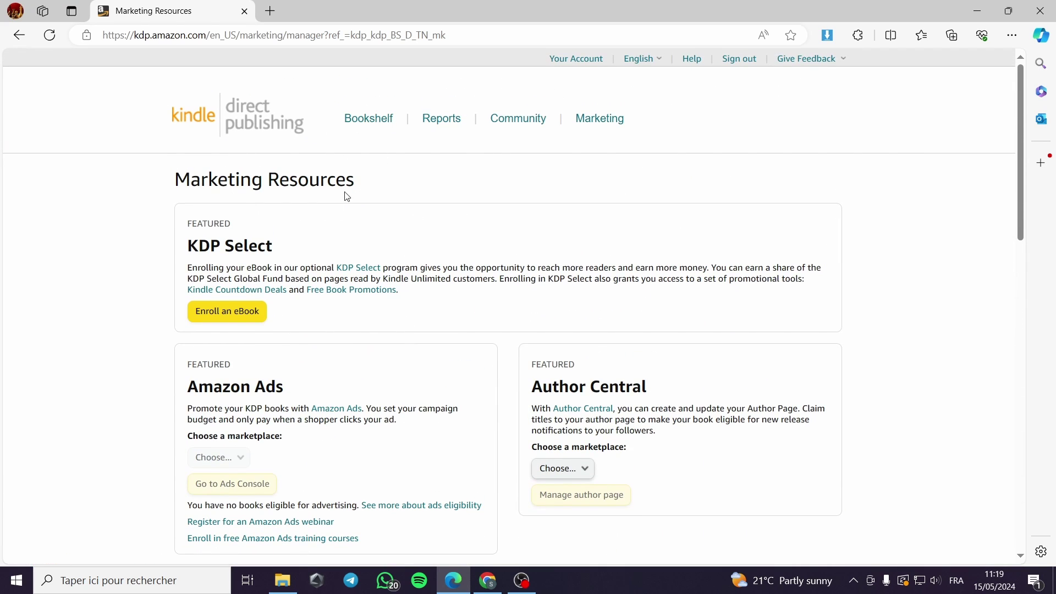
# - Go back to Bookshelf and briefly highlight the 'Create. Manage. Publish.' headline
pyautogui.click(383, 119)
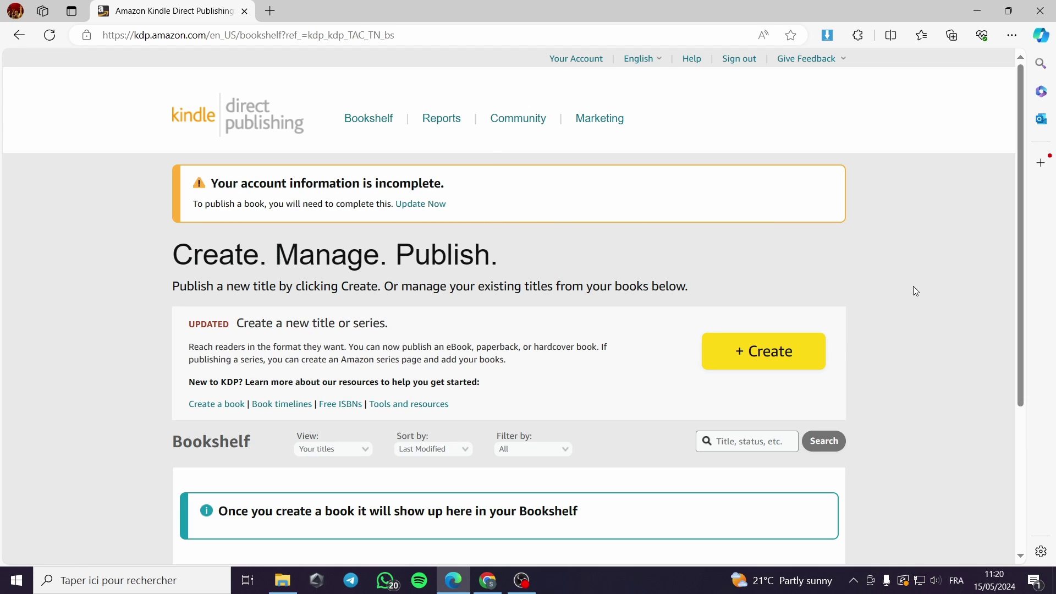
pyautogui.moveTo(1019, 232); pyautogui.dragTo(1019, 190)
pyautogui.moveTo(563, 262); pyautogui.dragTo(719, 291)
pyautogui.click(159, 285)
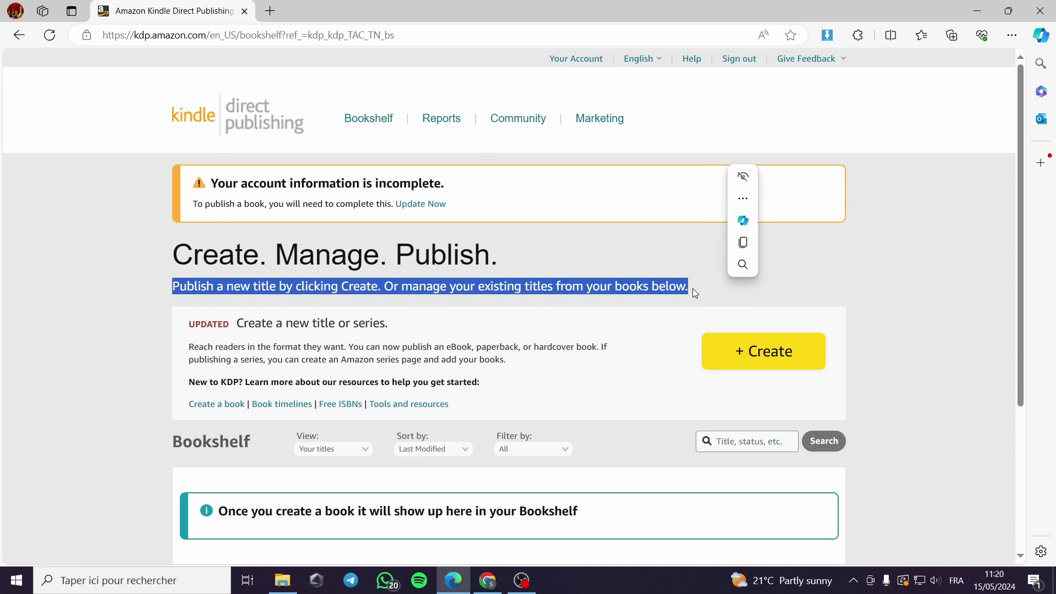